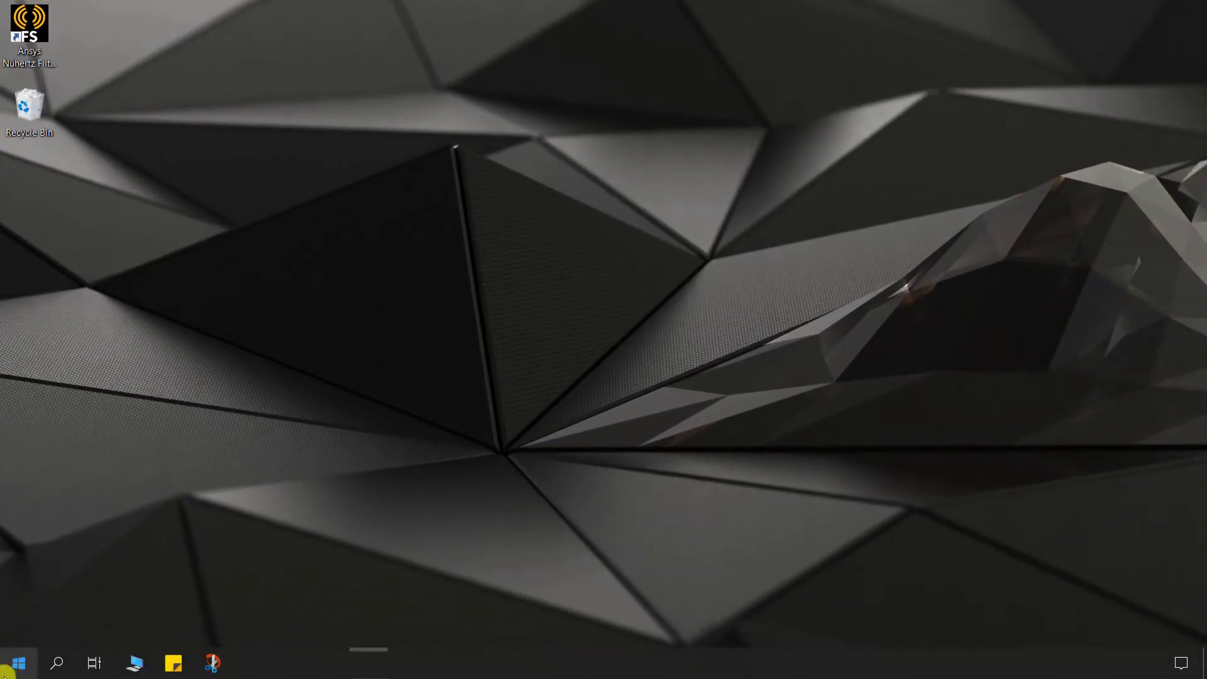
# - Launch FilterSolutions from the Ansys EM Suite 2022 R1 folder in the Start menu
pyautogui.click(5, 671)
pyautogui.click(203, 532)
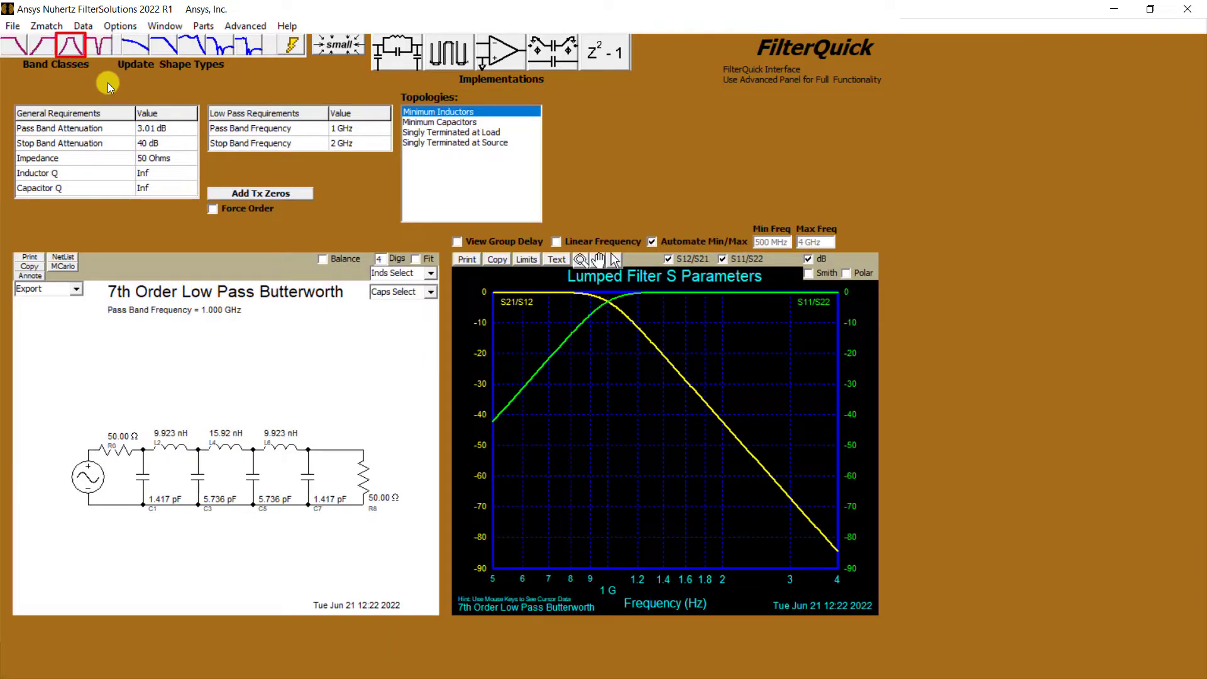
# - Make the filter band pass with a Chebyshev I shape: 1 GHz centre, 200 MHz bandwidth, 0.05 dB ripple
pyautogui.click(74, 52)
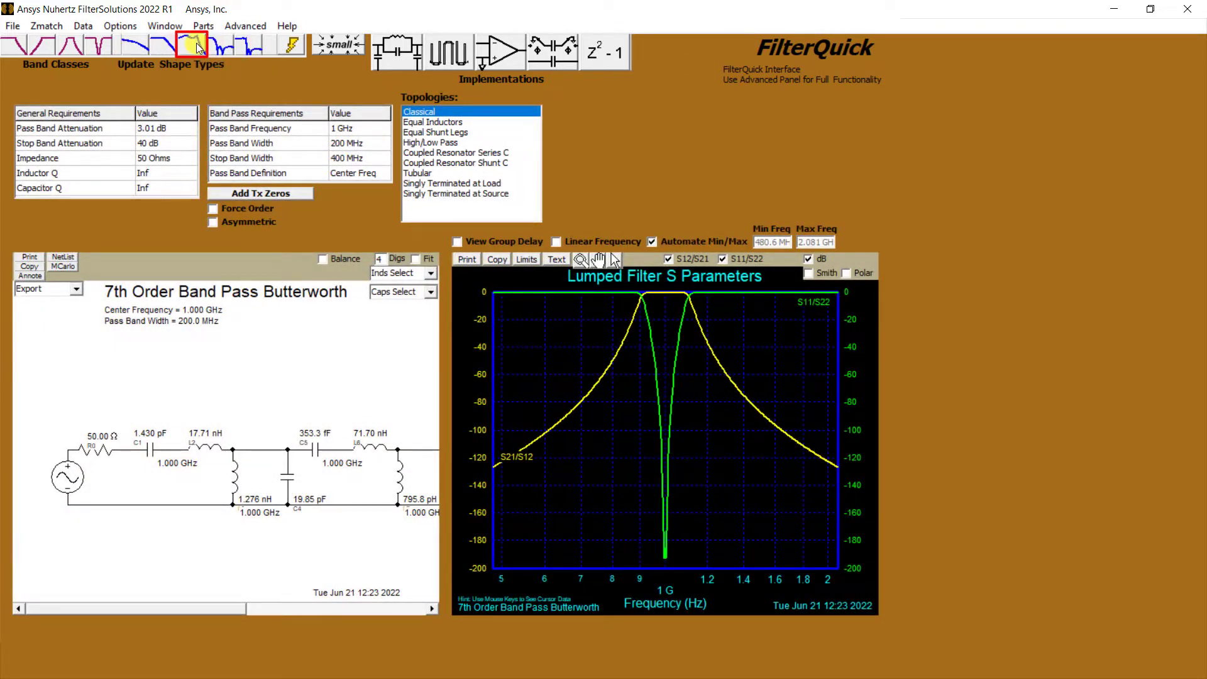
pyautogui.click(198, 49)
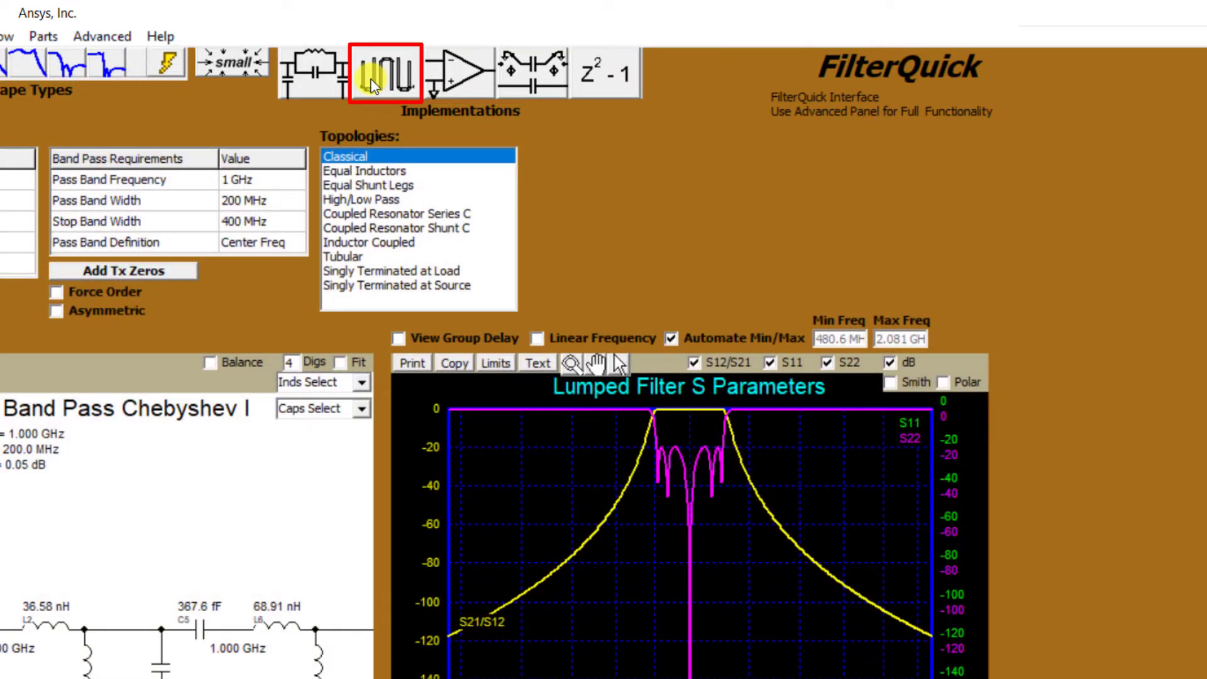
# - Use a distributed microstrip implementation on 1 mm RT/Duroid 6006 (Er 6.15) with copper conductors
pyautogui.click(370, 85)
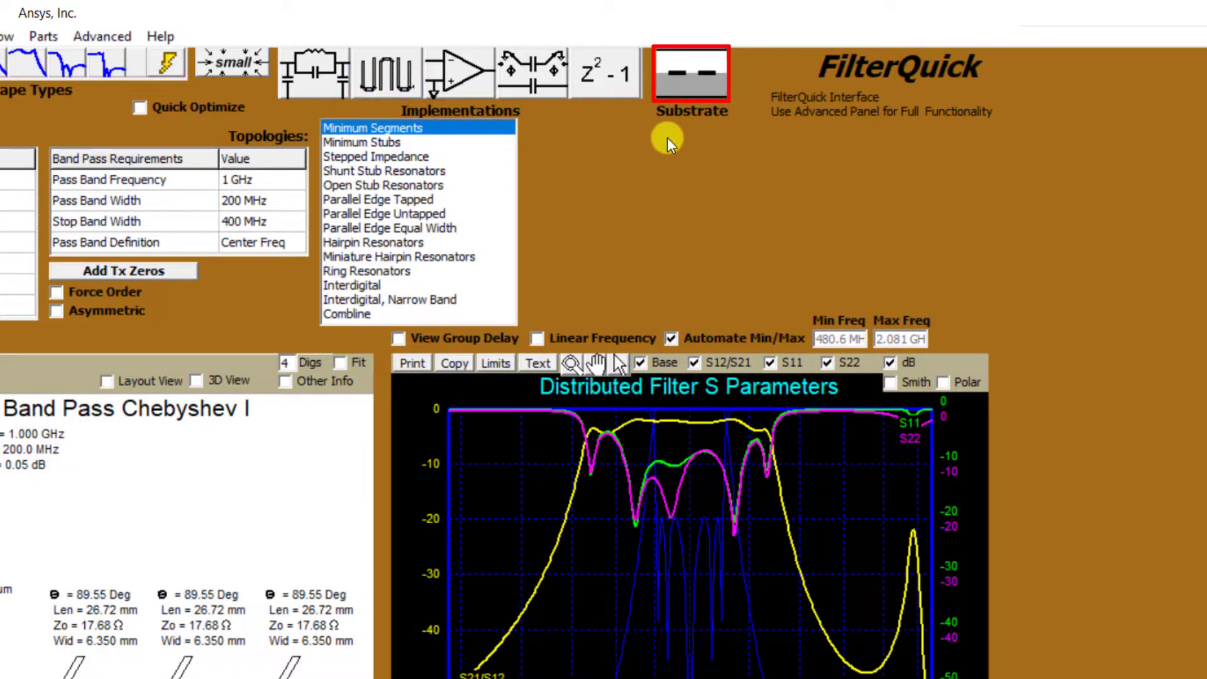
pyautogui.click(699, 66)
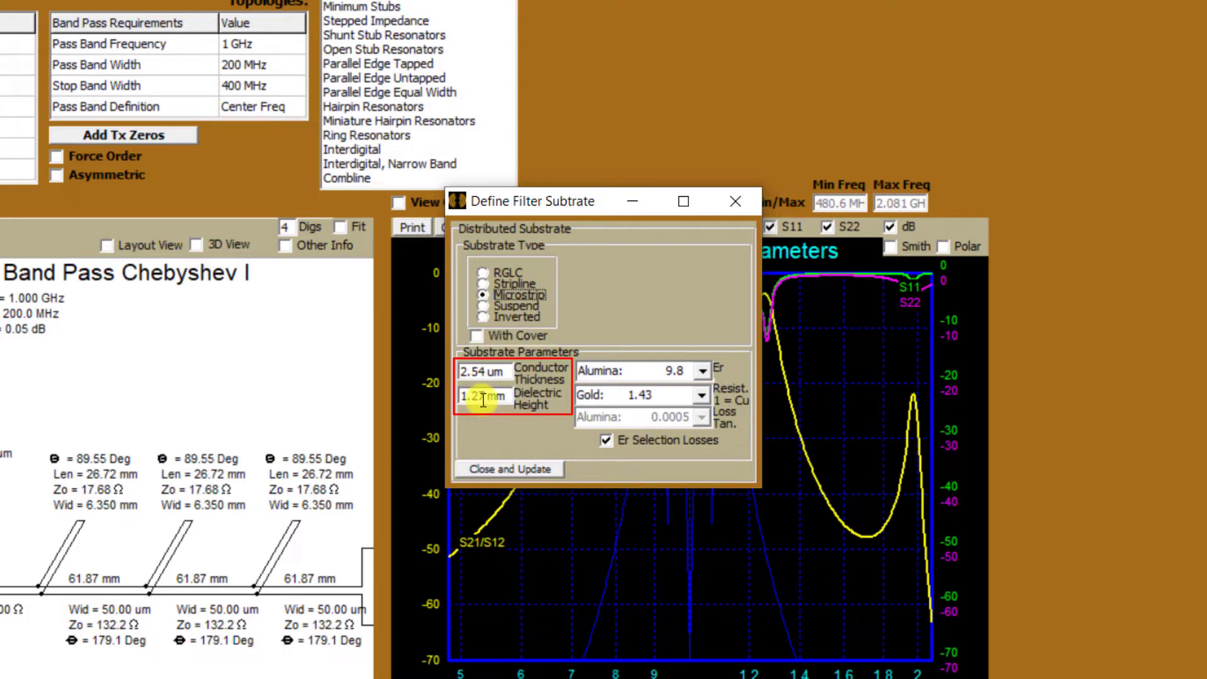
pyautogui.doubleClick(482, 396)
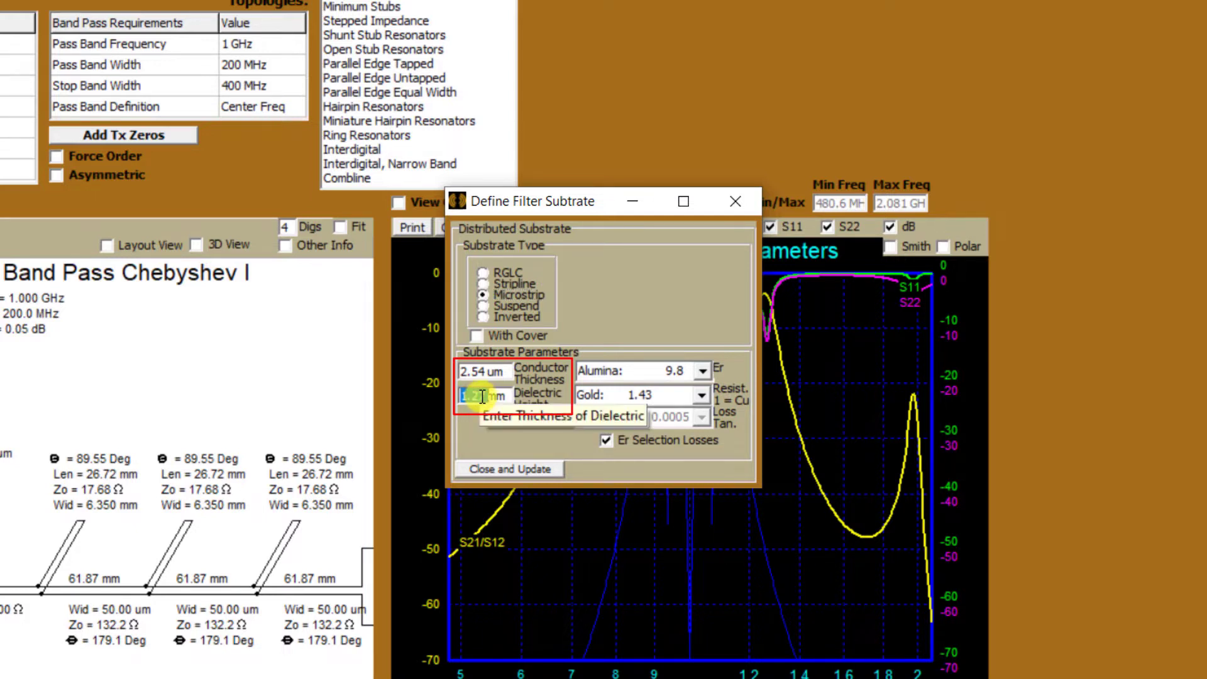
pyautogui.write('1')
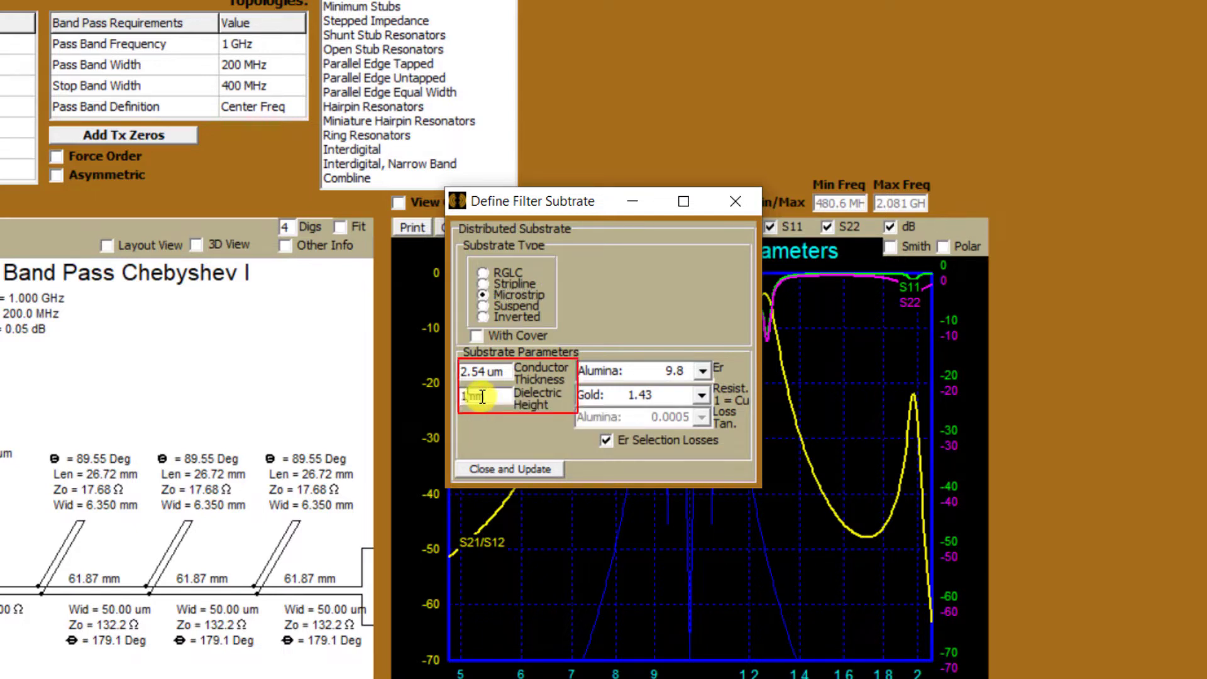
pyautogui.click(702, 372)
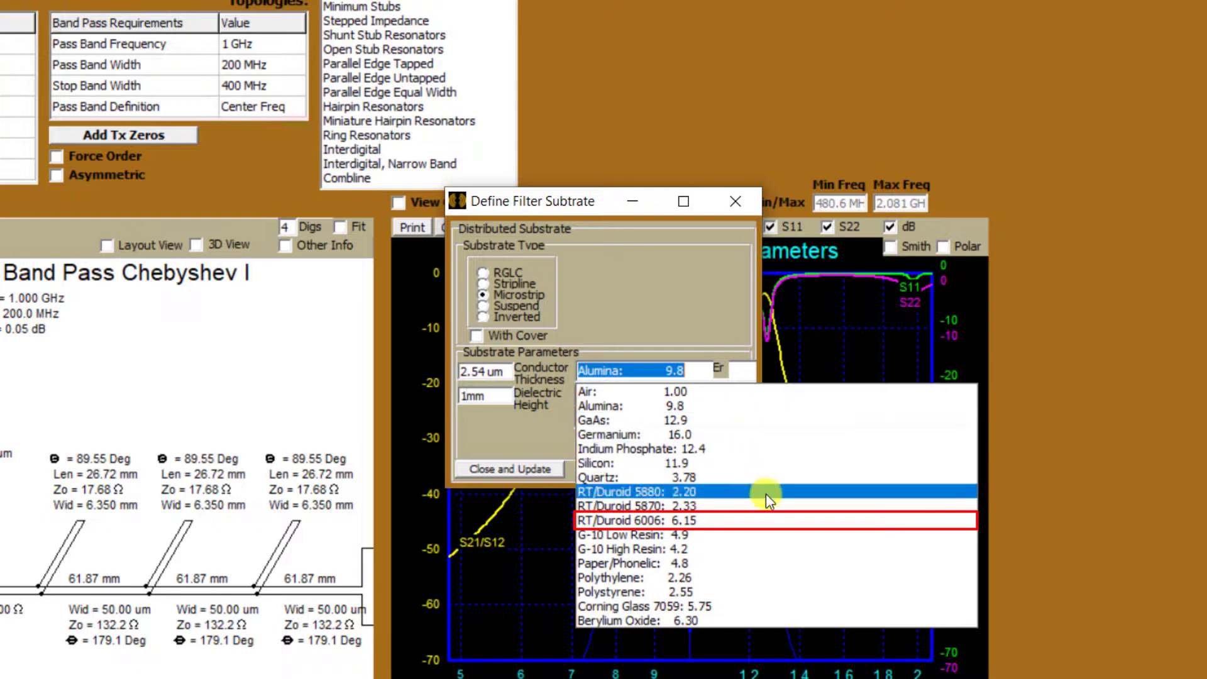
pyautogui.click(771, 518)
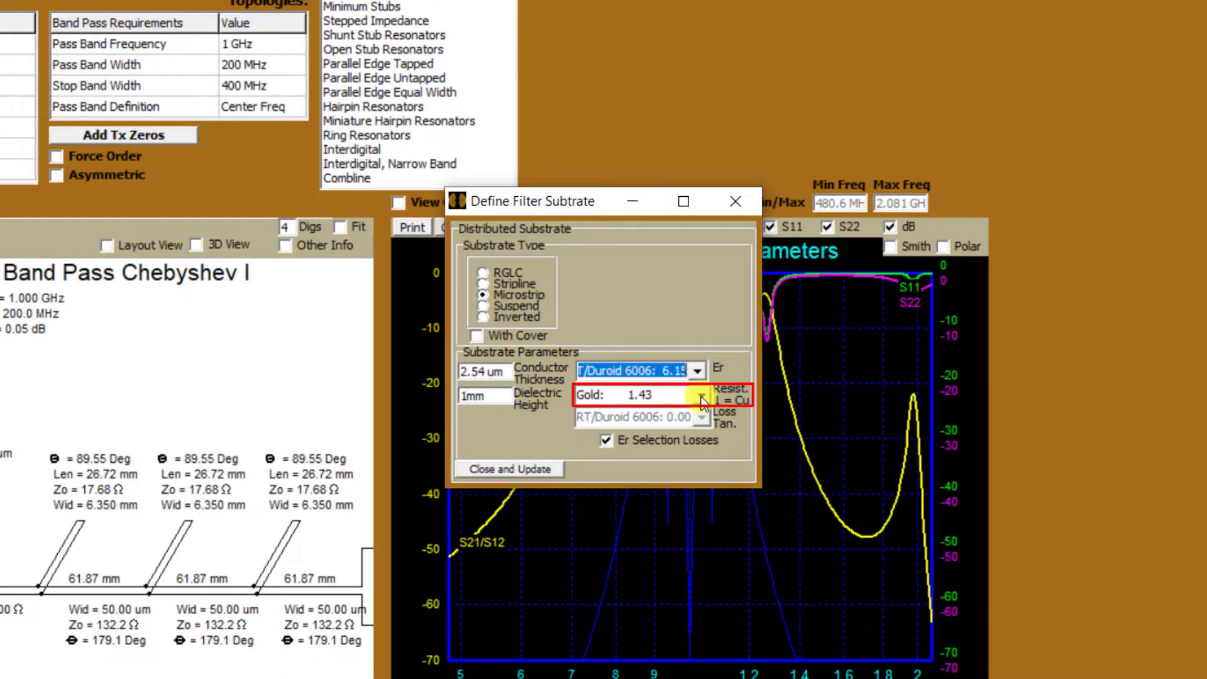
pyautogui.click(701, 396)
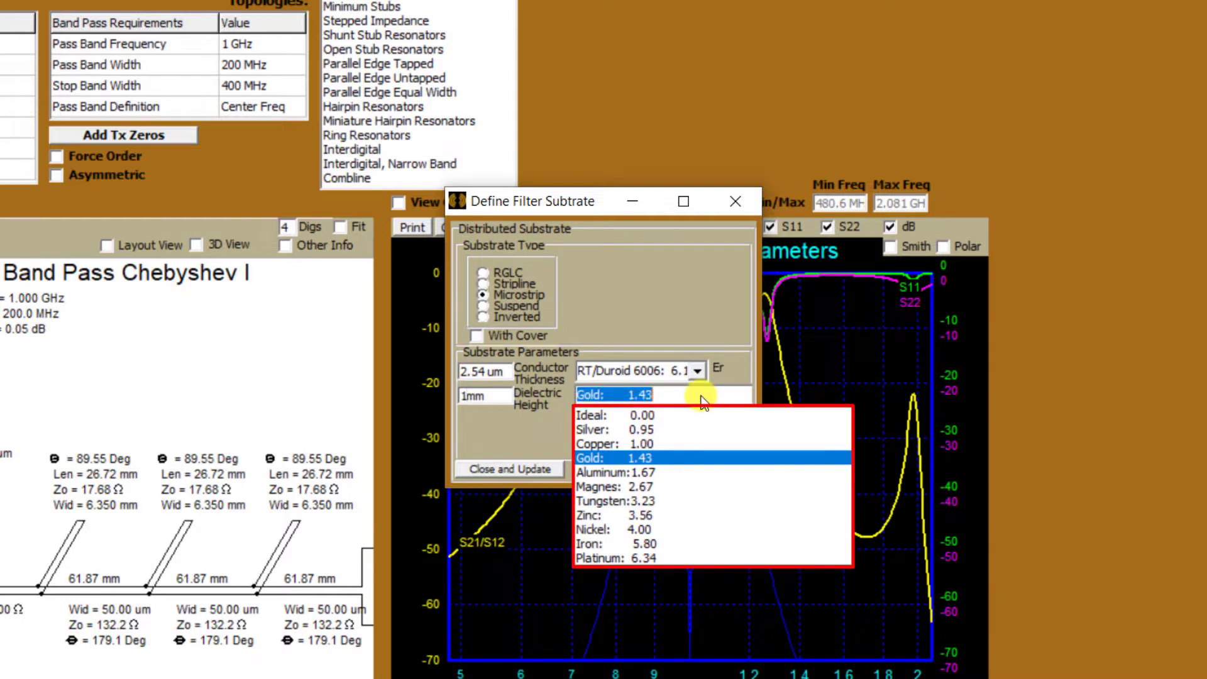
pyautogui.click(723, 444)
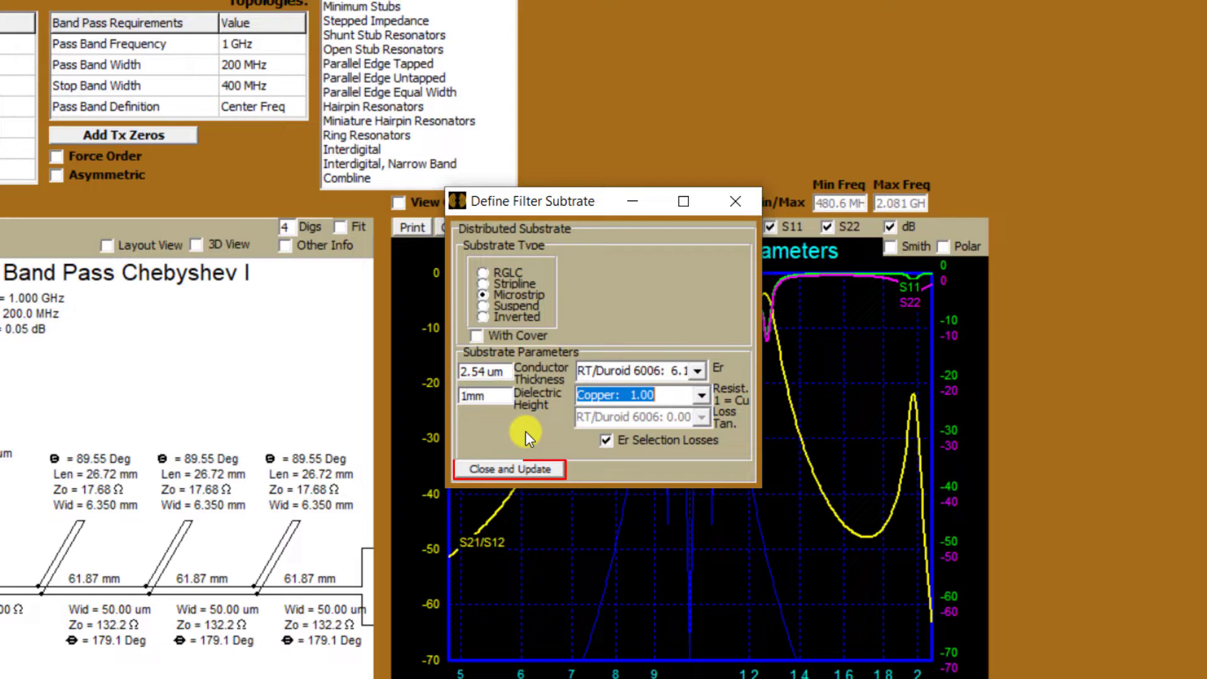
# - Update the substrate, then set pass band frequency to 4.25 GHz and pass band width to 500 MHz
pyautogui.click(533, 467)
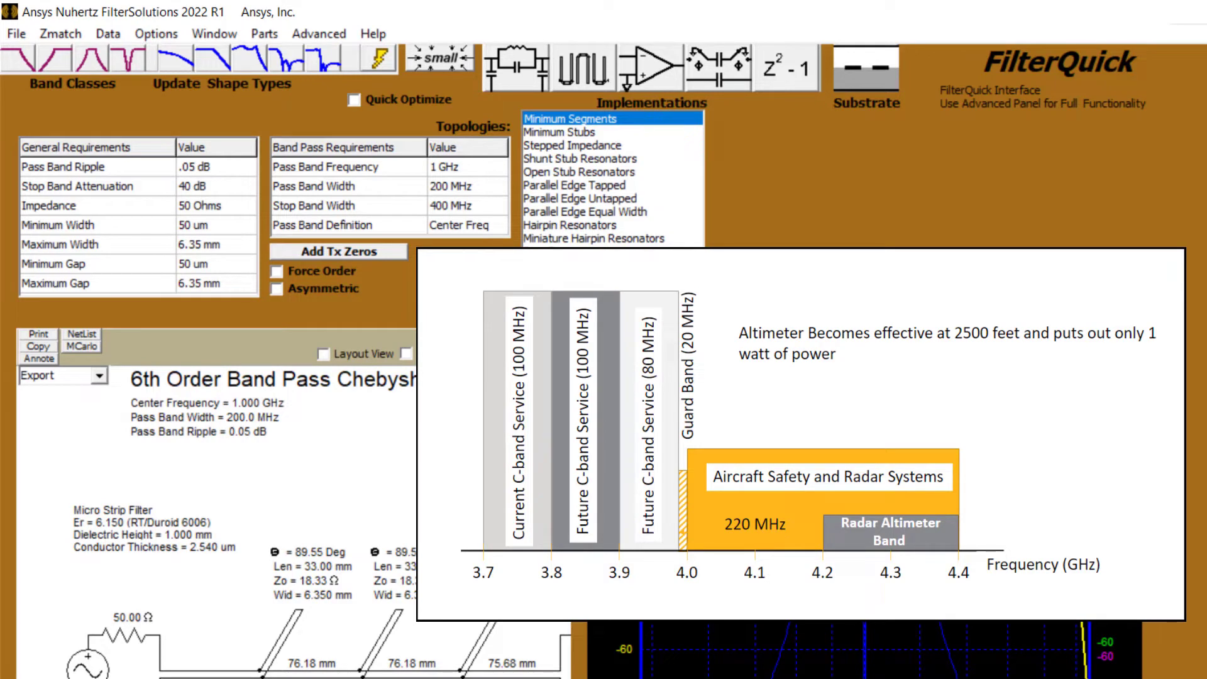
pyautogui.doubleClick(436, 168)
pyautogui.write('4.25')
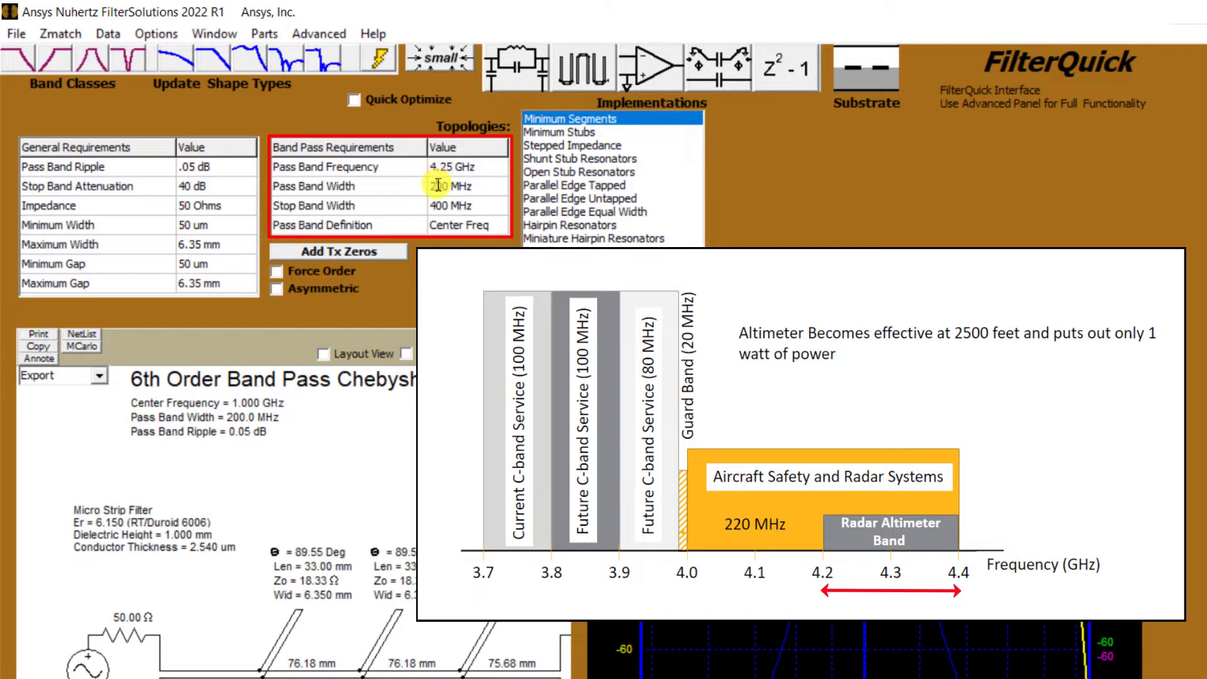
pyautogui.doubleClick(438, 186)
pyautogui.write('500')
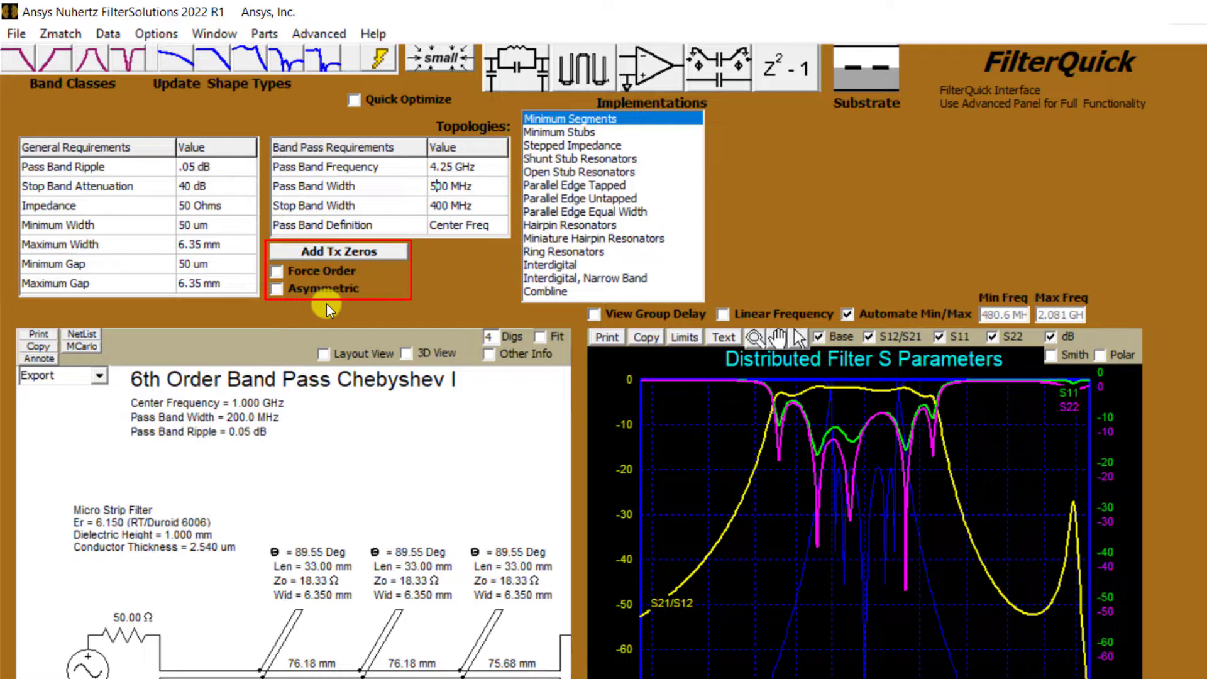
# - Enable Force Order and set the filter order to 5
pyautogui.click(277, 271)
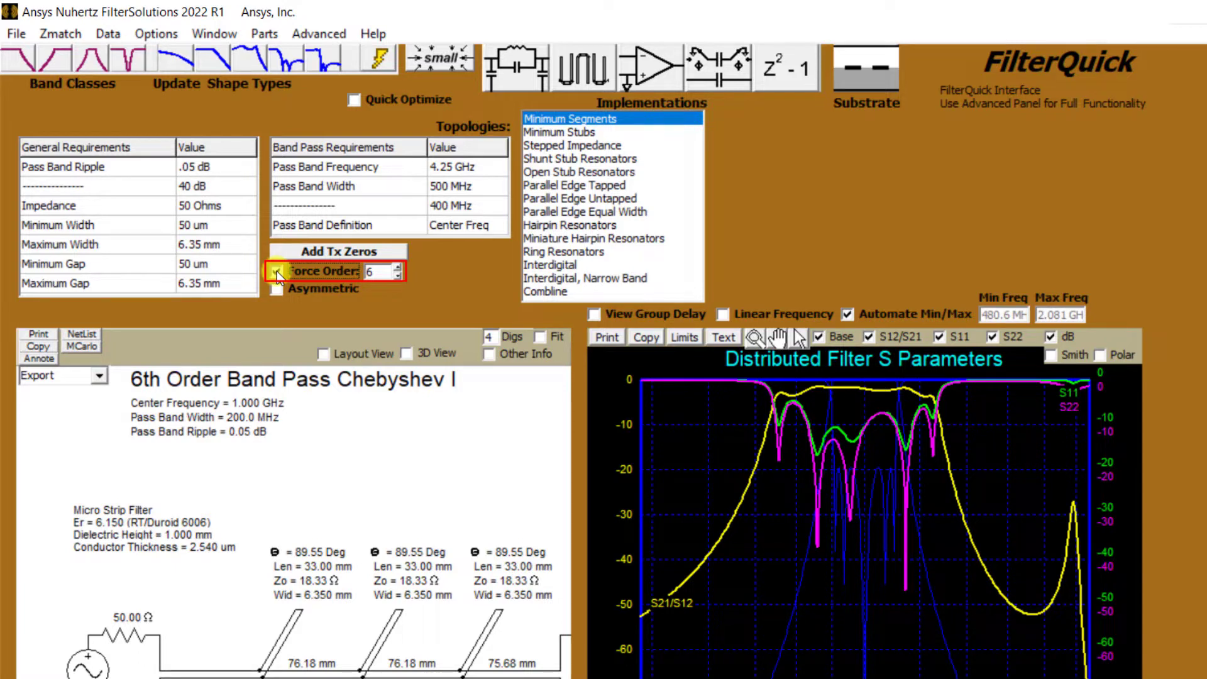
pyautogui.doubleClick(378, 271)
pyautogui.write('5')
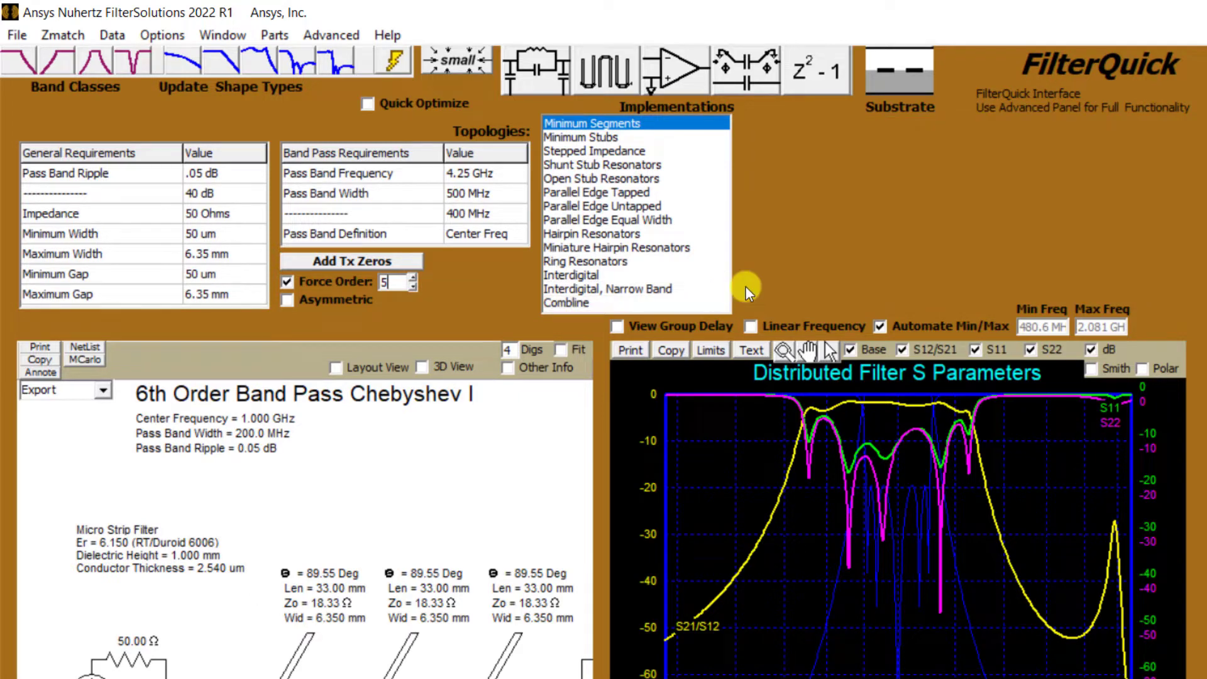
# - Switch to the Ring Resonators topology and show its 36.75 × 5.670 mm layout, briefly previewing 3D
pyautogui.click(683, 264)
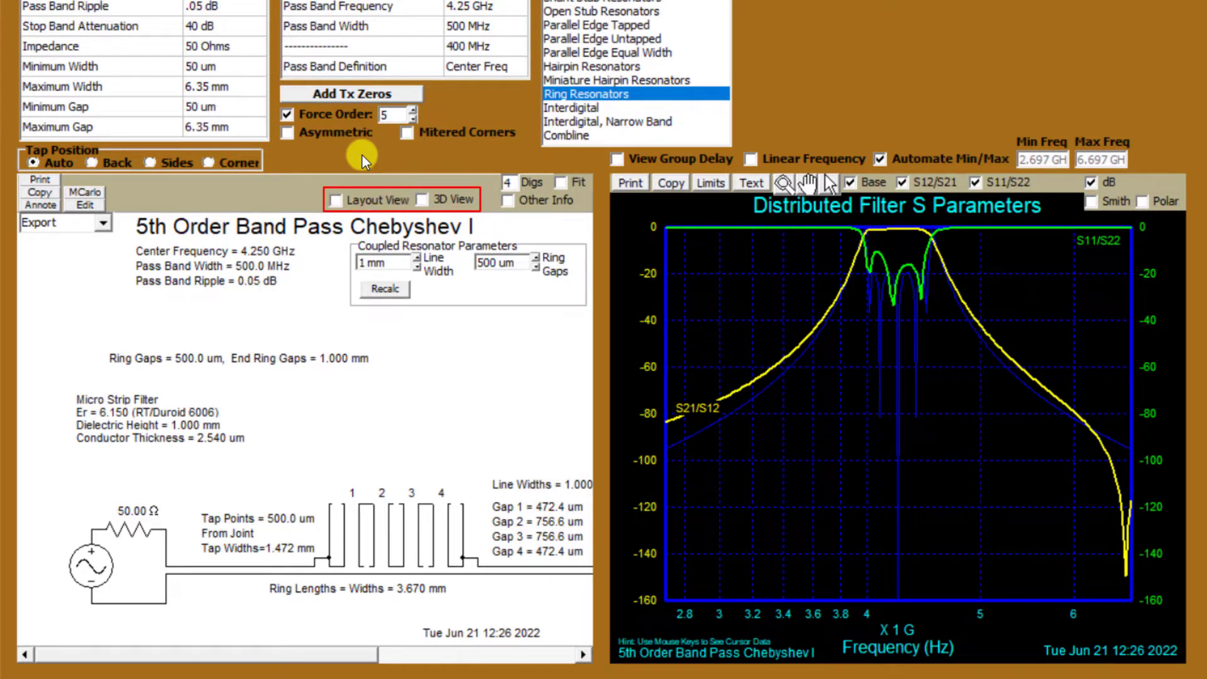
pyautogui.click(341, 198)
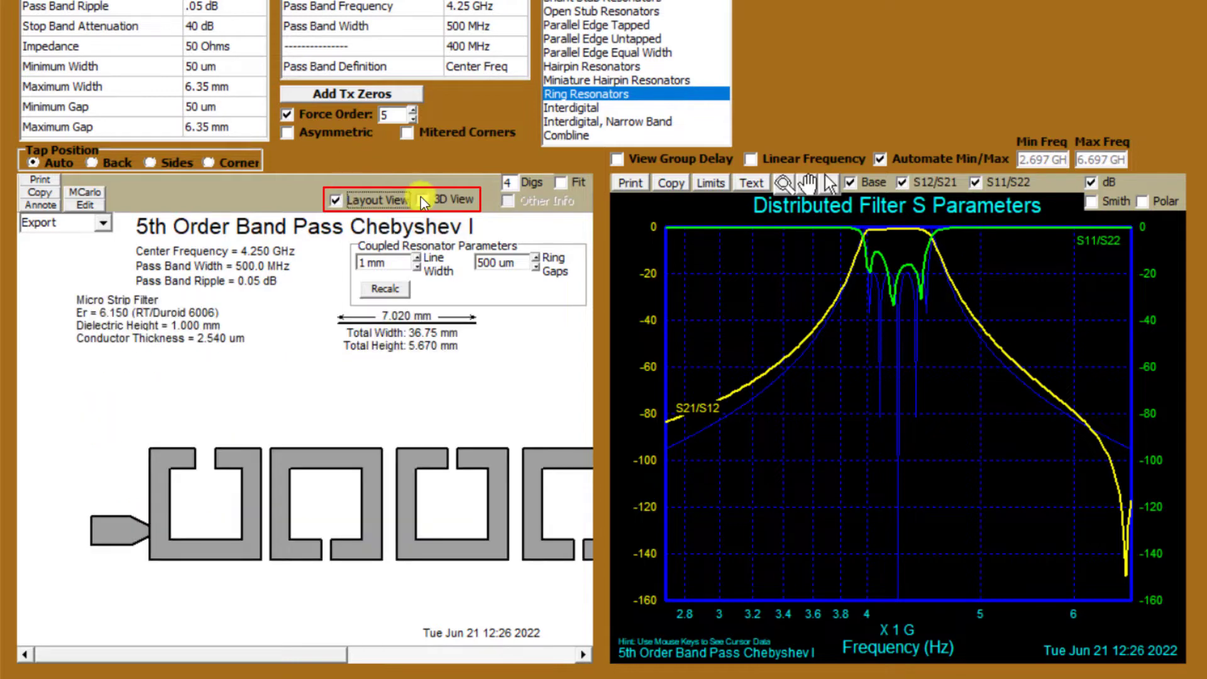
pyautogui.click(425, 200)
pyautogui.moveTo(450, 438); pyautogui.dragTo(67, 409)
pyautogui.click(335, 200)
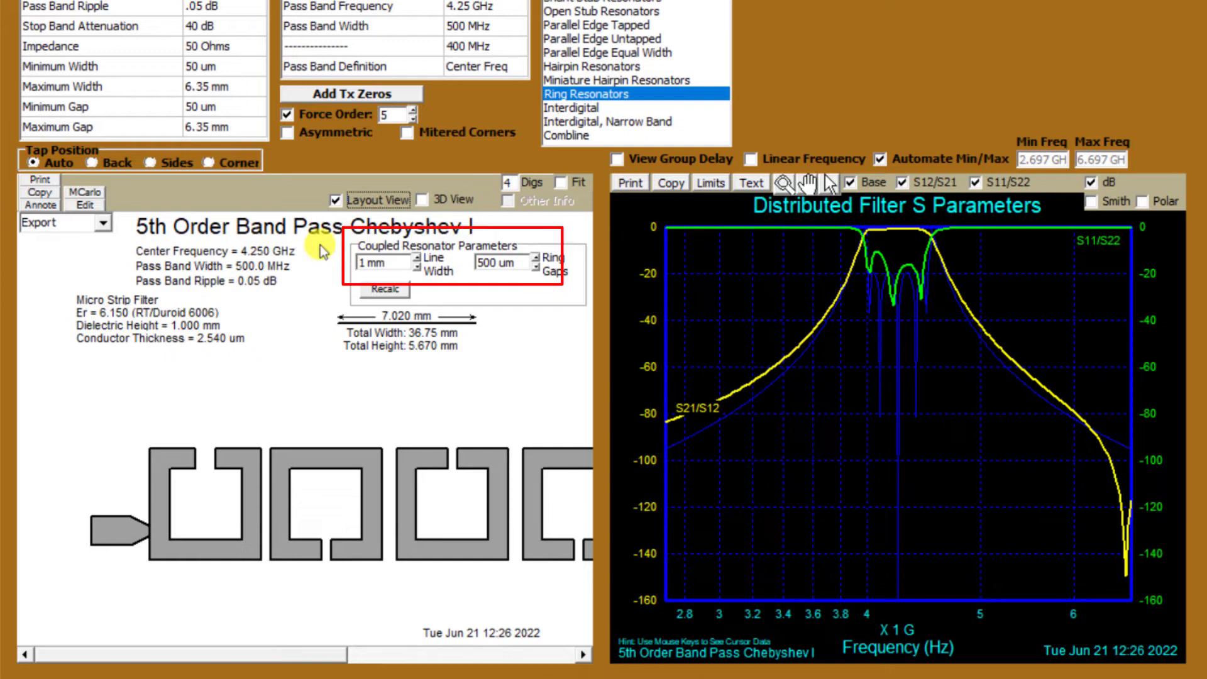
pyautogui.click(280, 352)
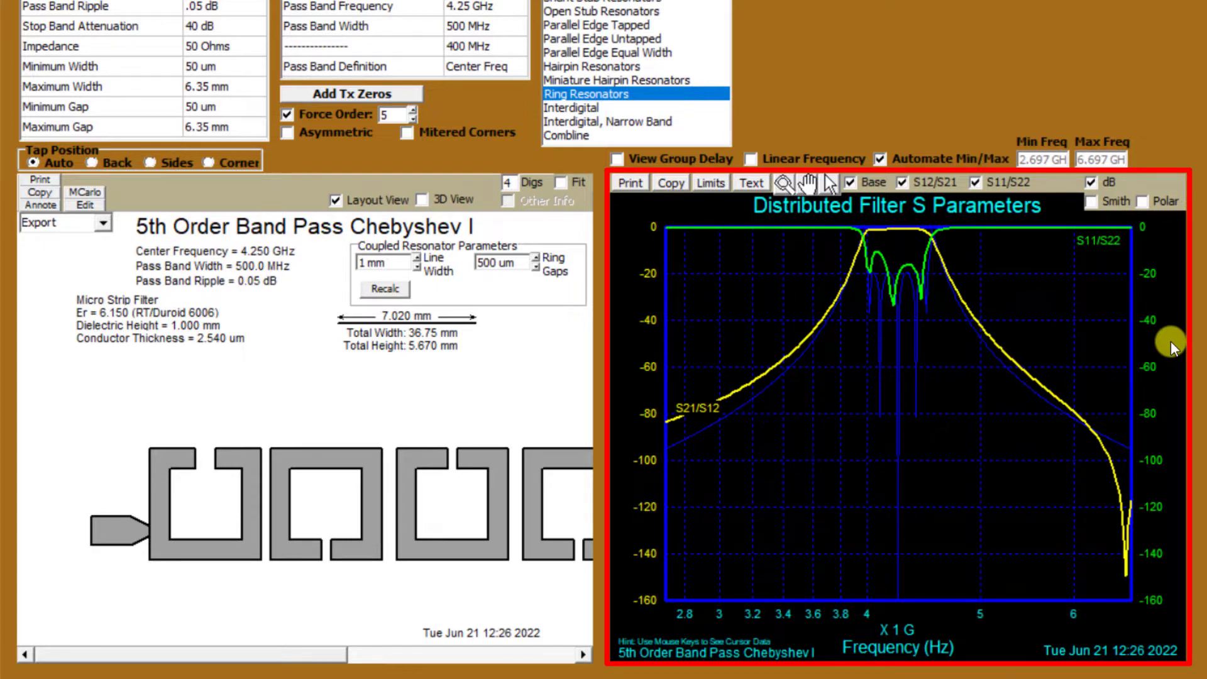
pyautogui.click(1091, 201)
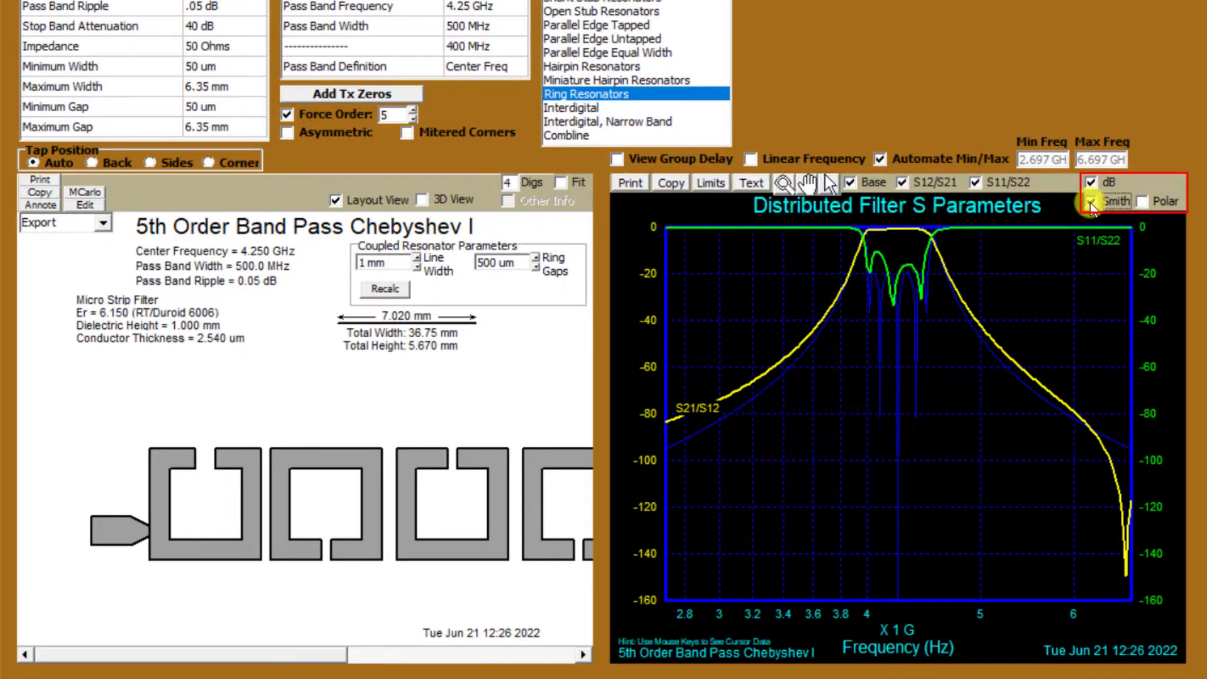
pyautogui.click(1142, 201)
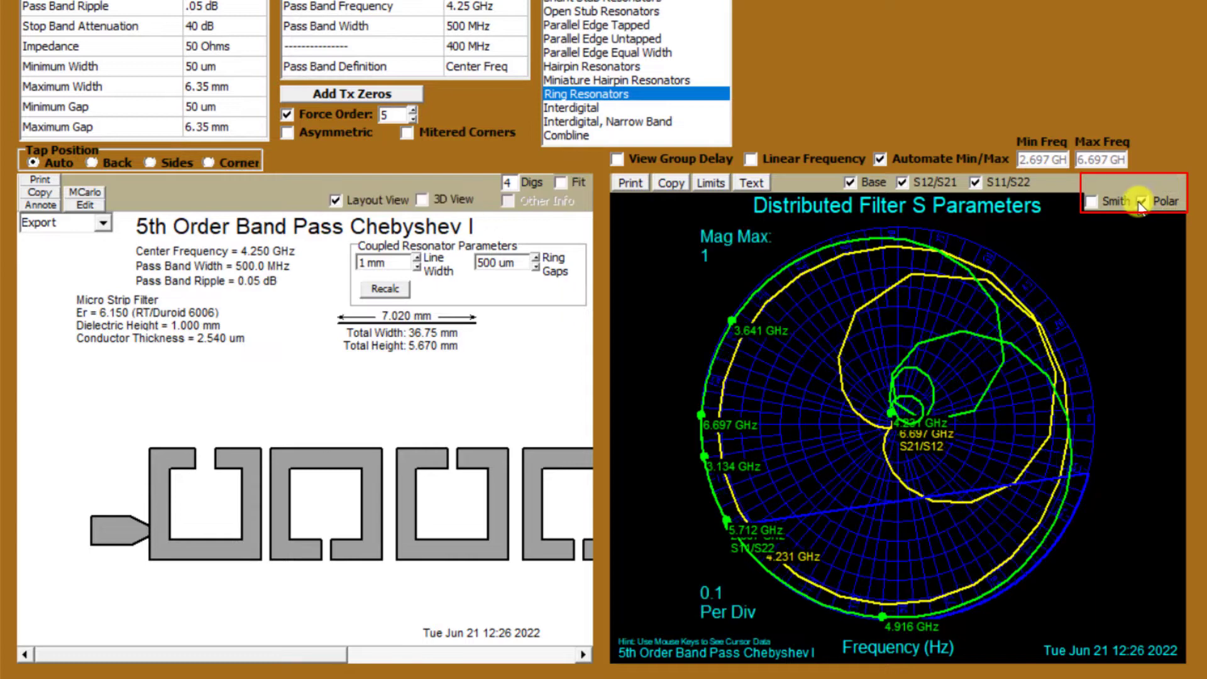
pyautogui.click(1093, 201)
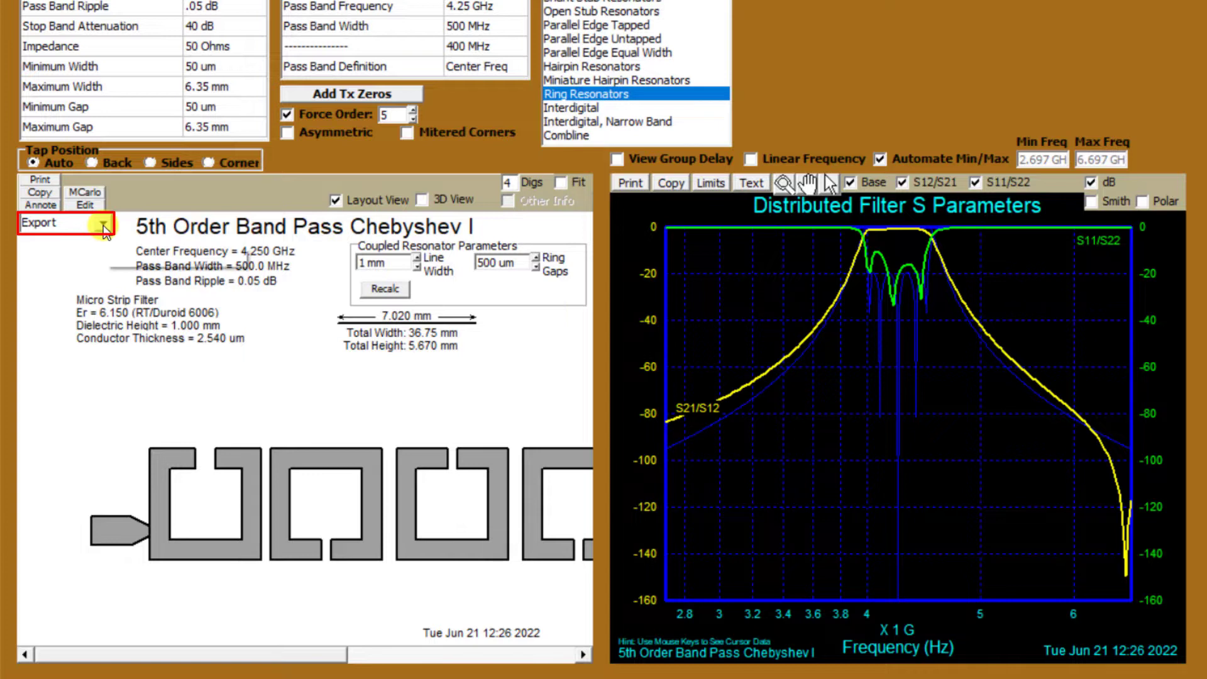
# - Save Ansys export settings that insert the filter as an HFSS design named MyFilter
pyautogui.click(104, 227)
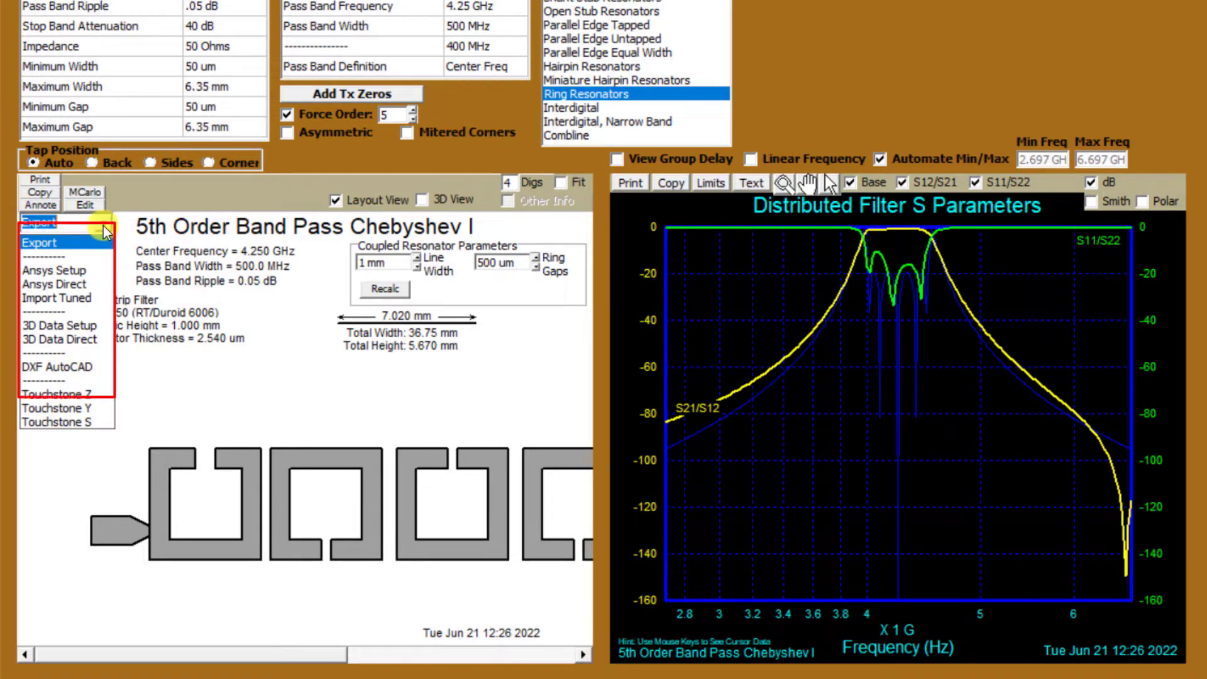
pyautogui.click(100, 275)
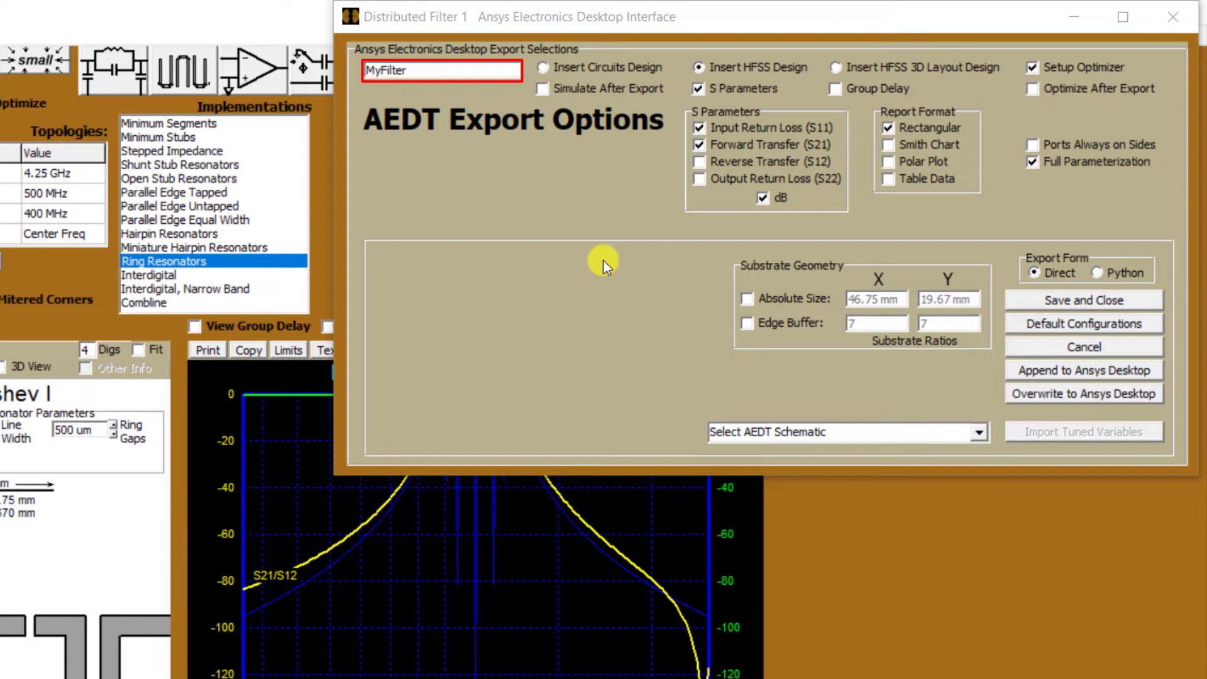
pyautogui.click(471, 71)
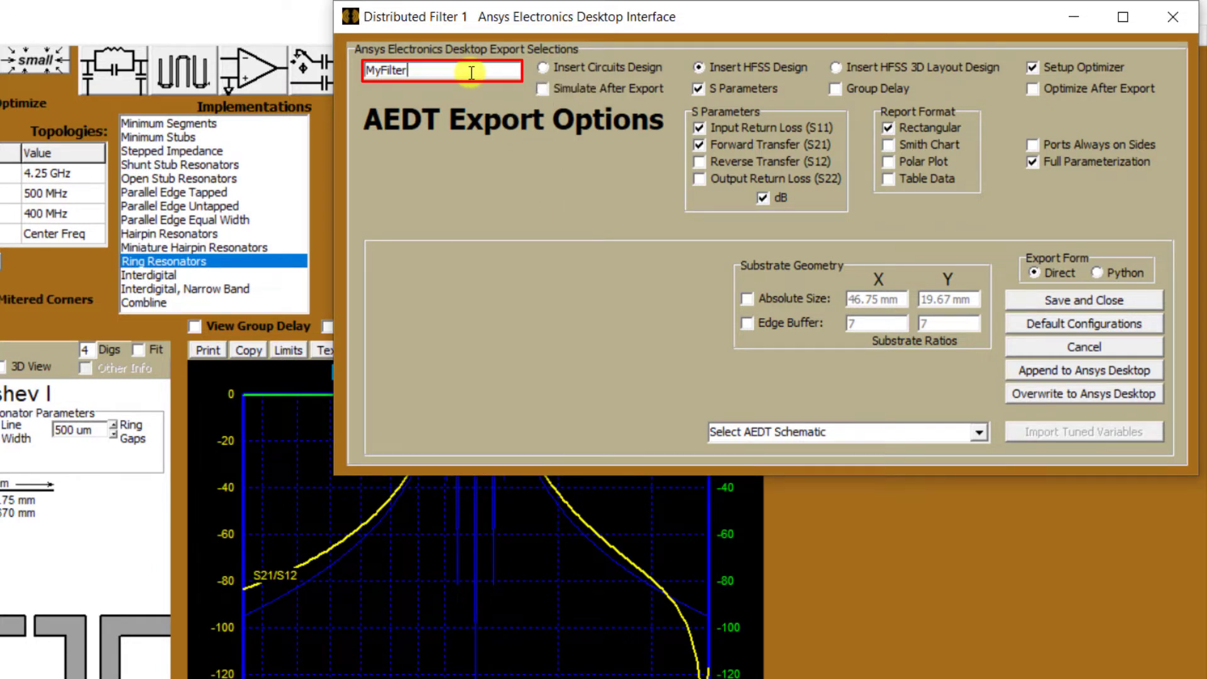
pyautogui.click(700, 68)
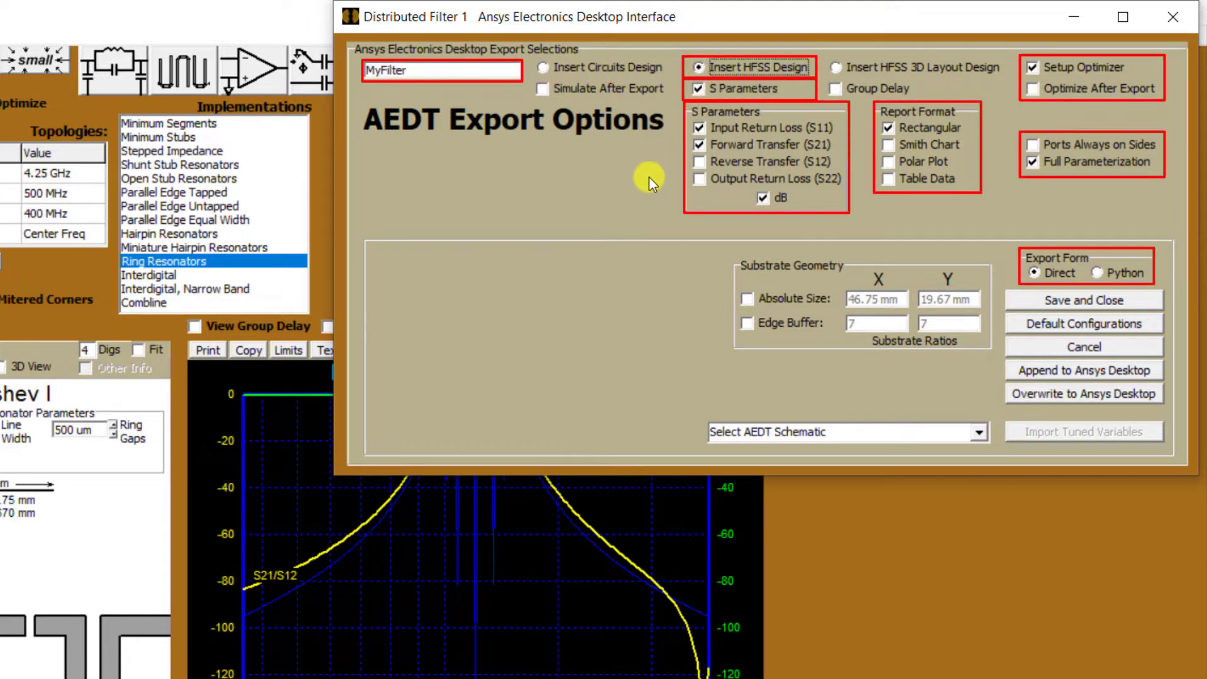
pyautogui.click(1124, 303)
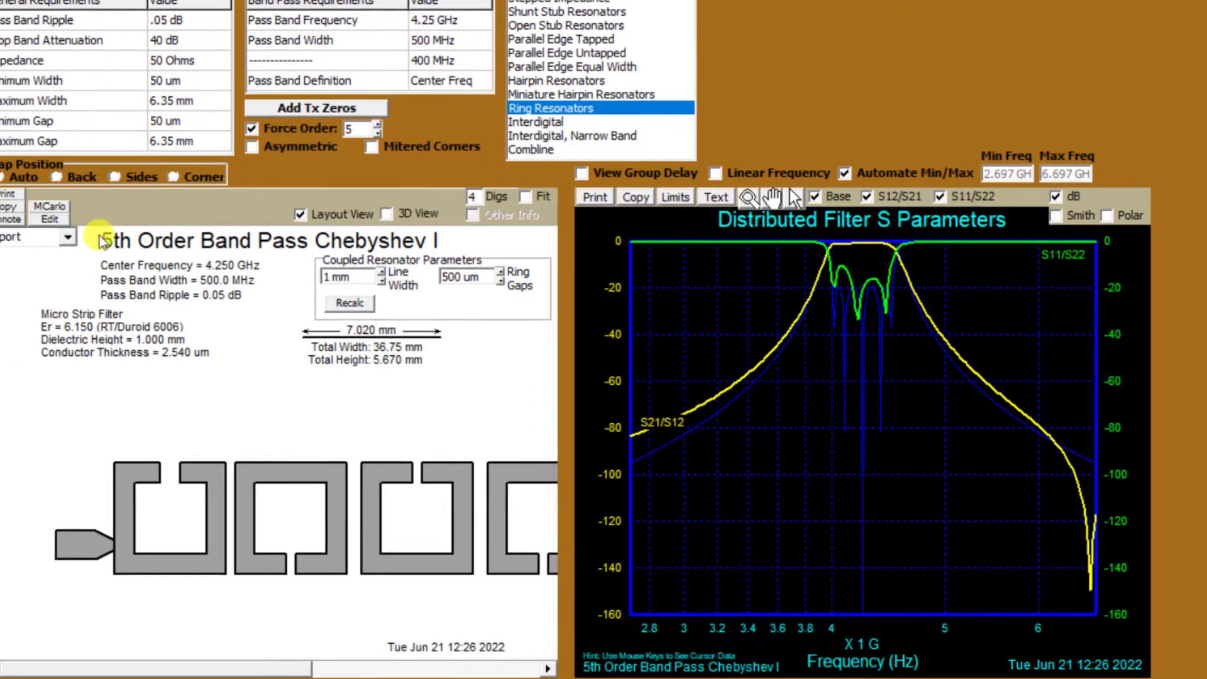
pyautogui.click(101, 225)
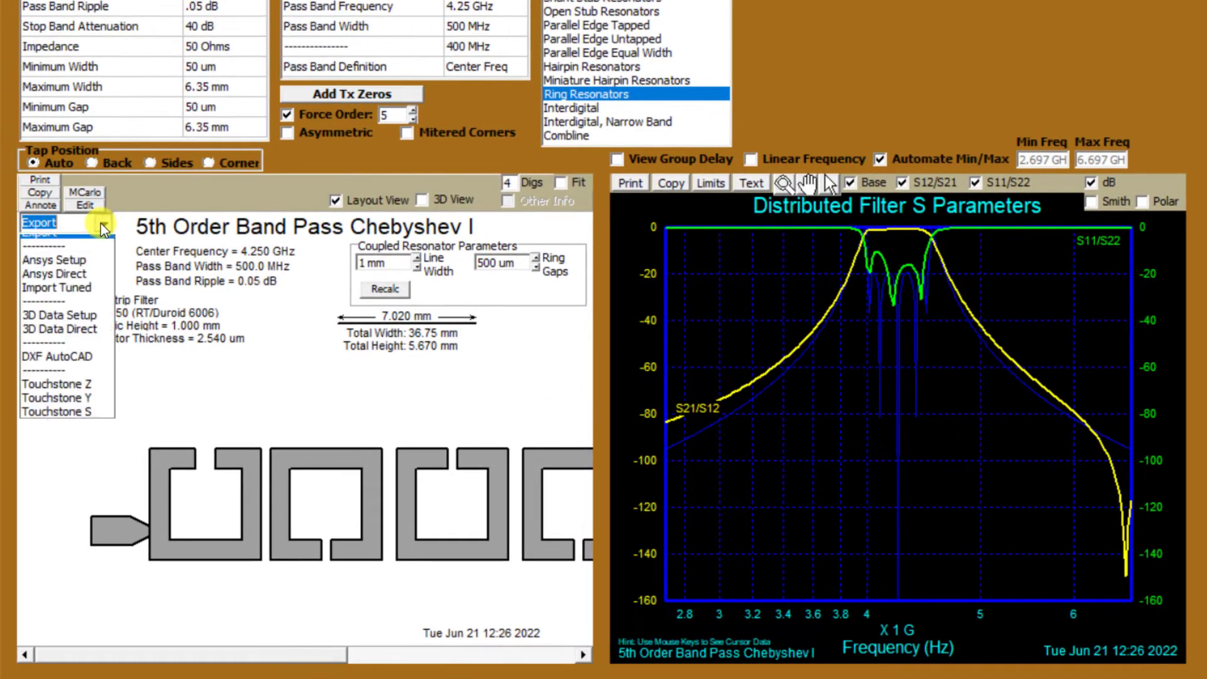
# - Export MyFilter to Electronics Desktop, fit its 3D model, and collapse the Air, FS_Copper and Duroid groups
pyautogui.click(94, 277)
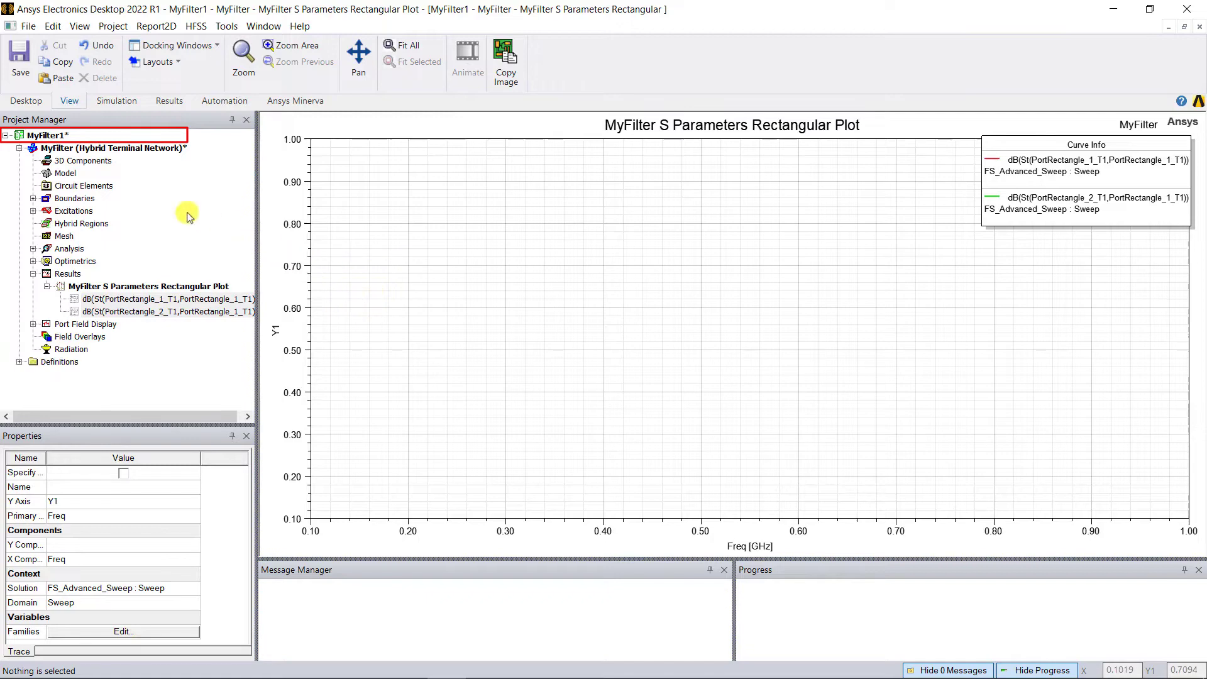
pyautogui.doubleClick(33, 148)
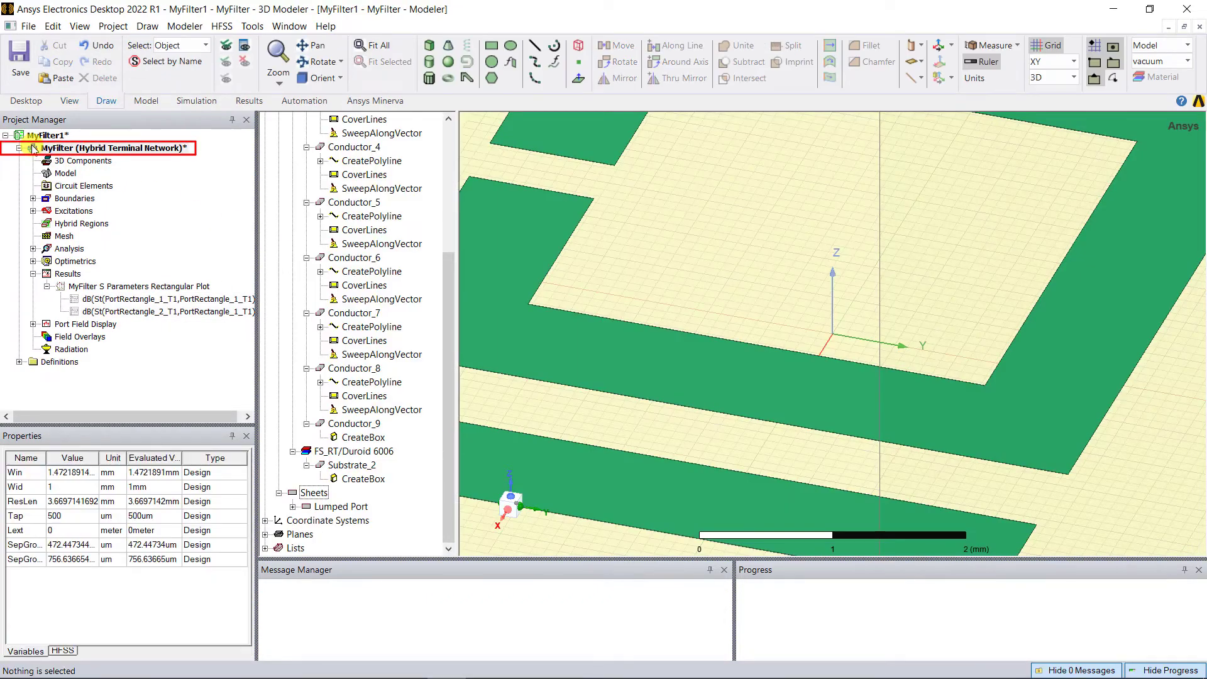
pyautogui.hotkey('ctrl', 'd')
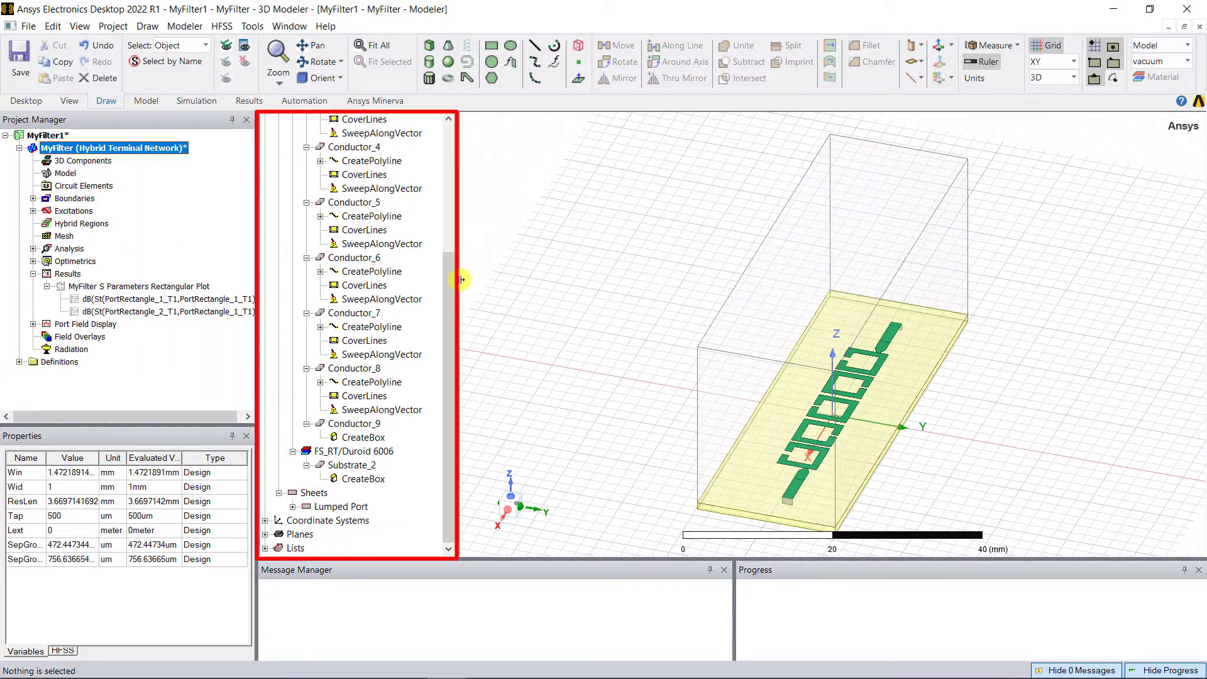
pyautogui.moveTo(449, 276); pyautogui.dragTo(448, 152)
pyautogui.click(293, 147)
pyautogui.click(293, 161)
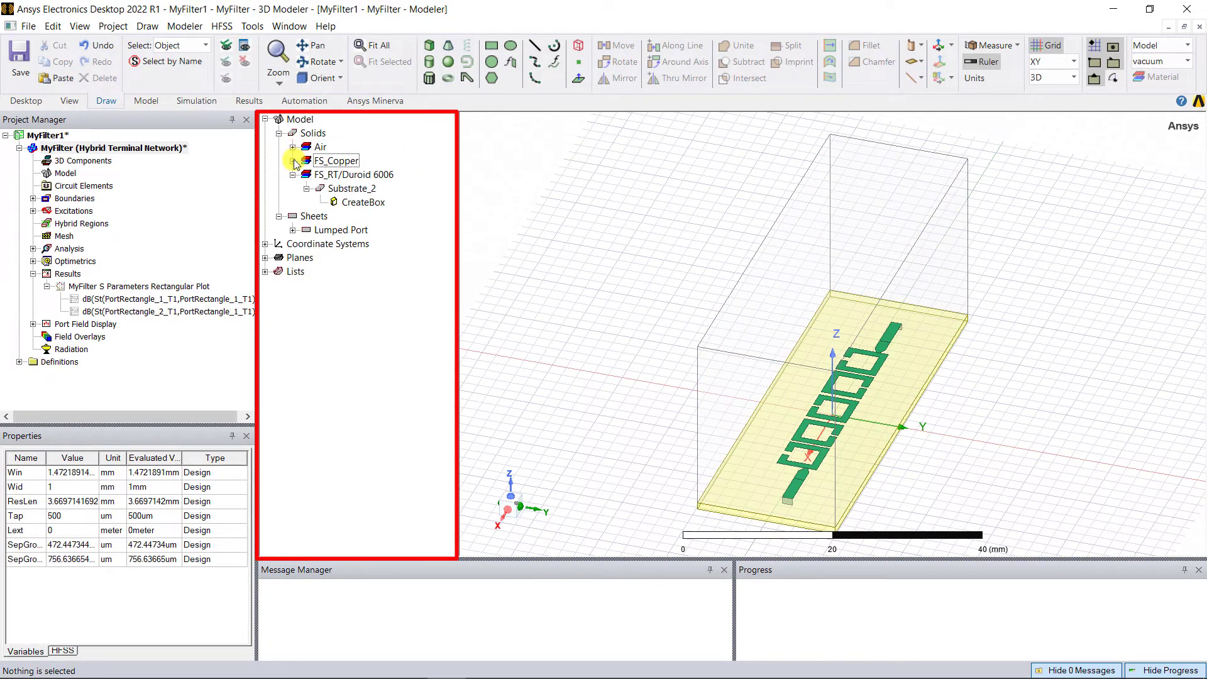
pyautogui.click(292, 174)
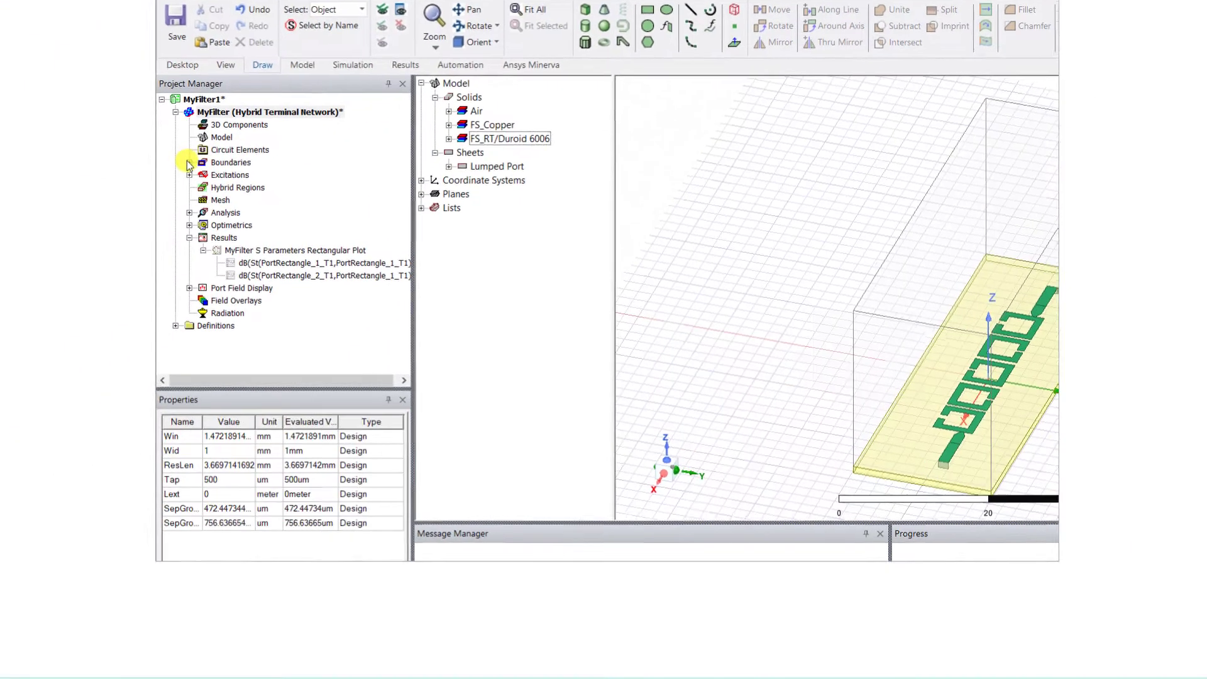
# - Review the GND boundary, Port1 excitation and the FS_Advanced_Sweep frequency sweep settings
pyautogui.click(522, 86)
pyautogui.click(563, 99)
pyautogui.click(522, 111)
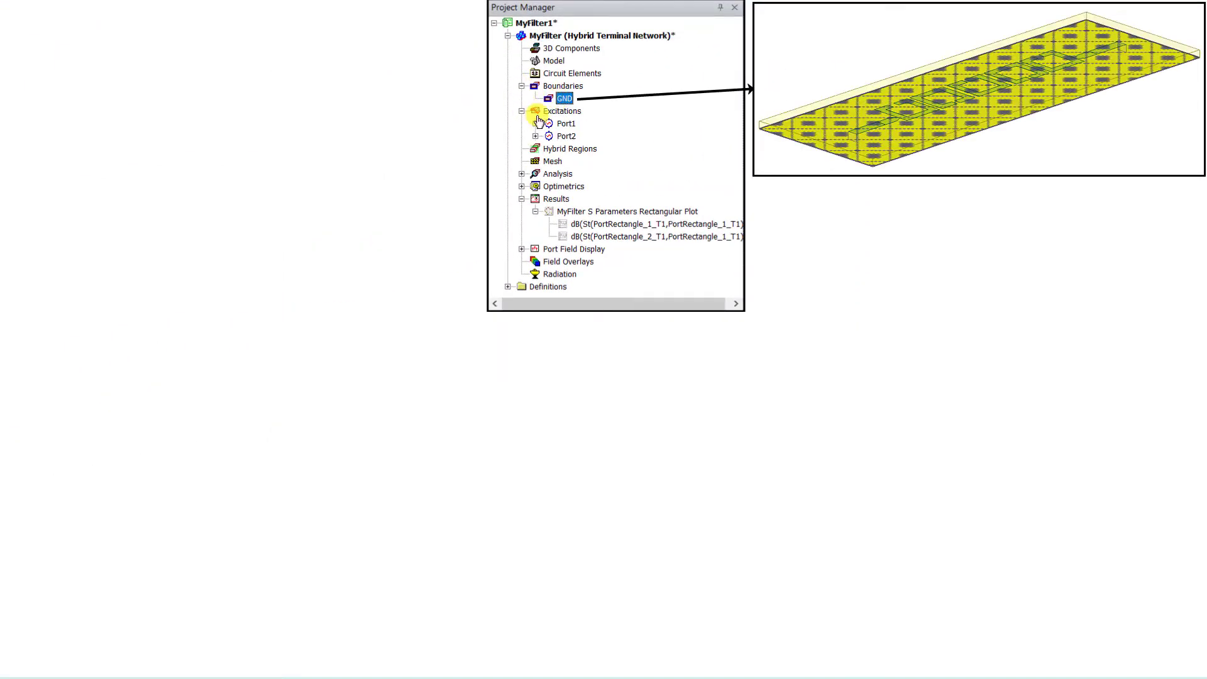
pyautogui.click(566, 124)
pyautogui.click(522, 174)
pyautogui.click(575, 187)
pyautogui.doubleClick(575, 186)
pyautogui.click(581, 199)
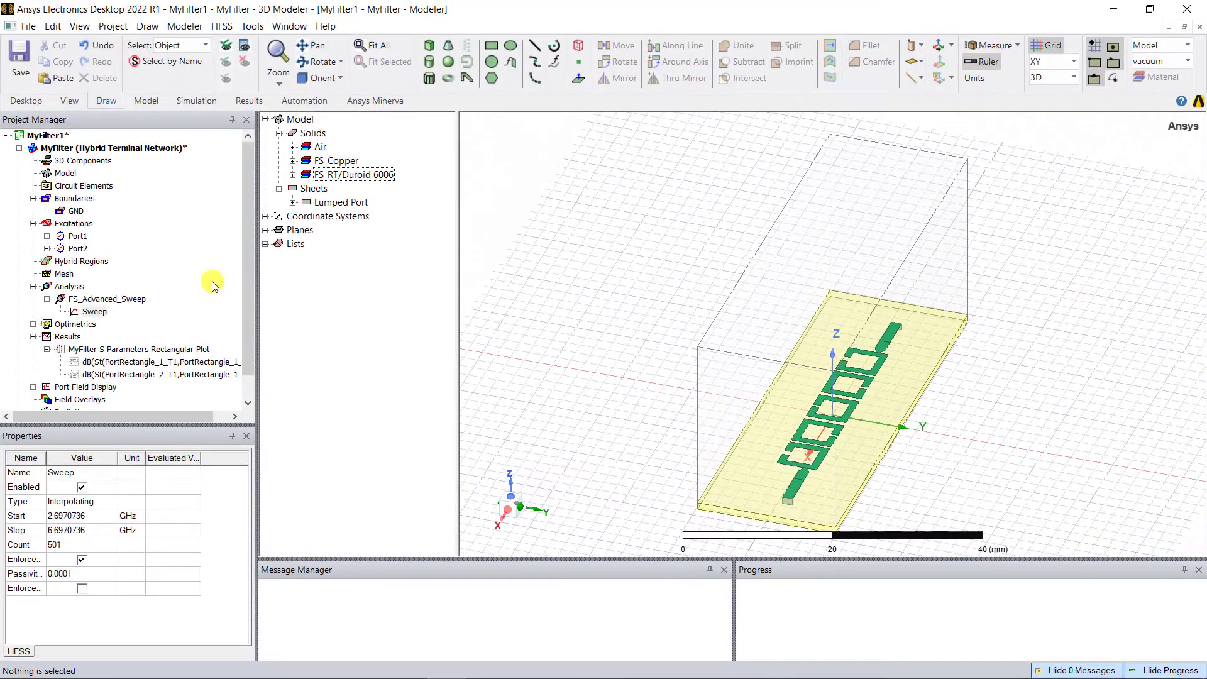
# - Analyze the FS_Advanced_Sweep setup and view the S11/S21 dB plot from 3.5 to 5 GHz
pyautogui.rightClick(52, 140)
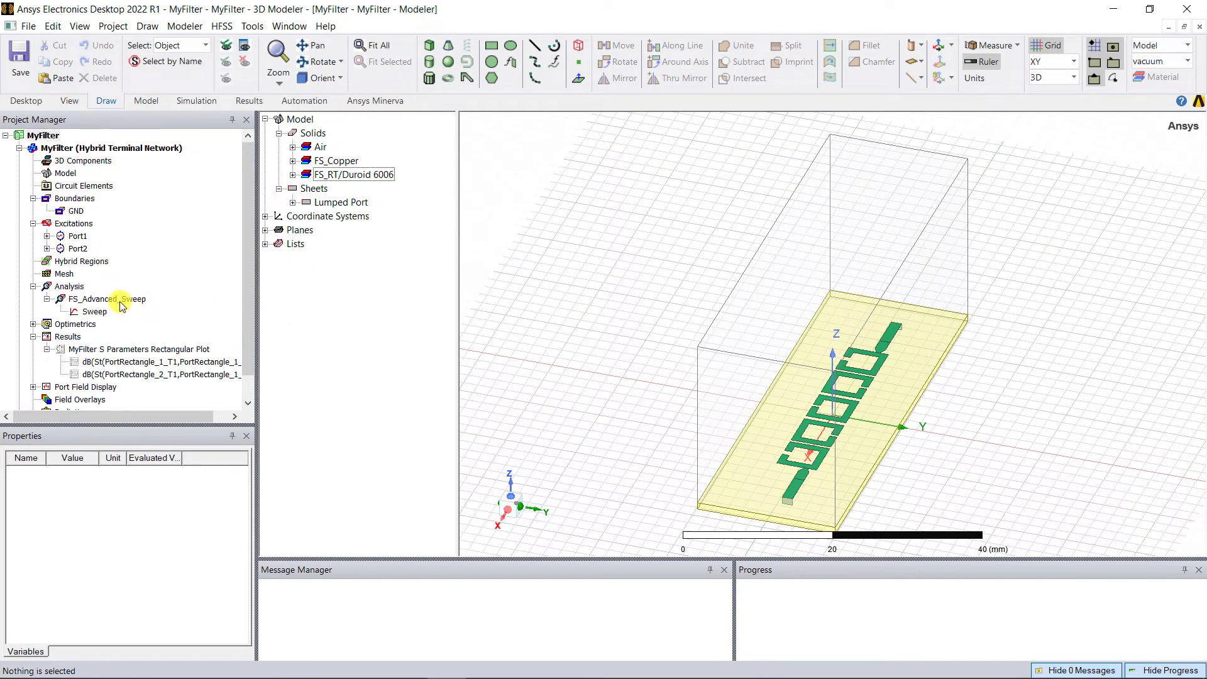
pyautogui.rightClick(145, 301)
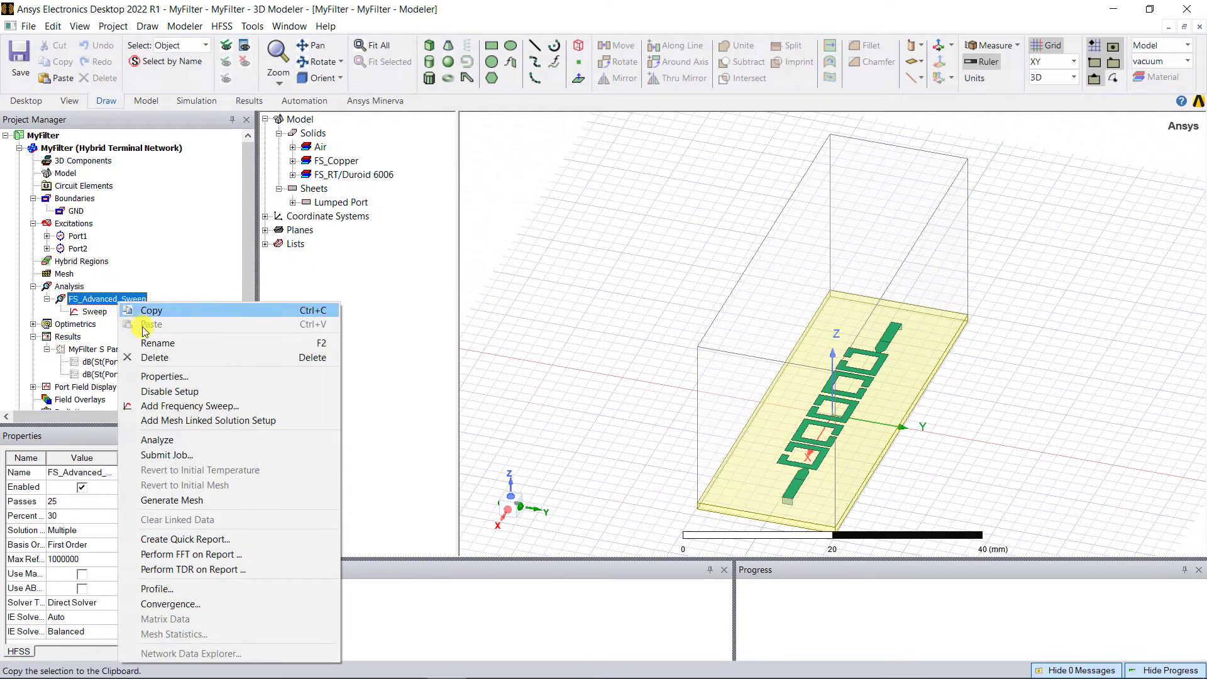
pyautogui.click(264, 436)
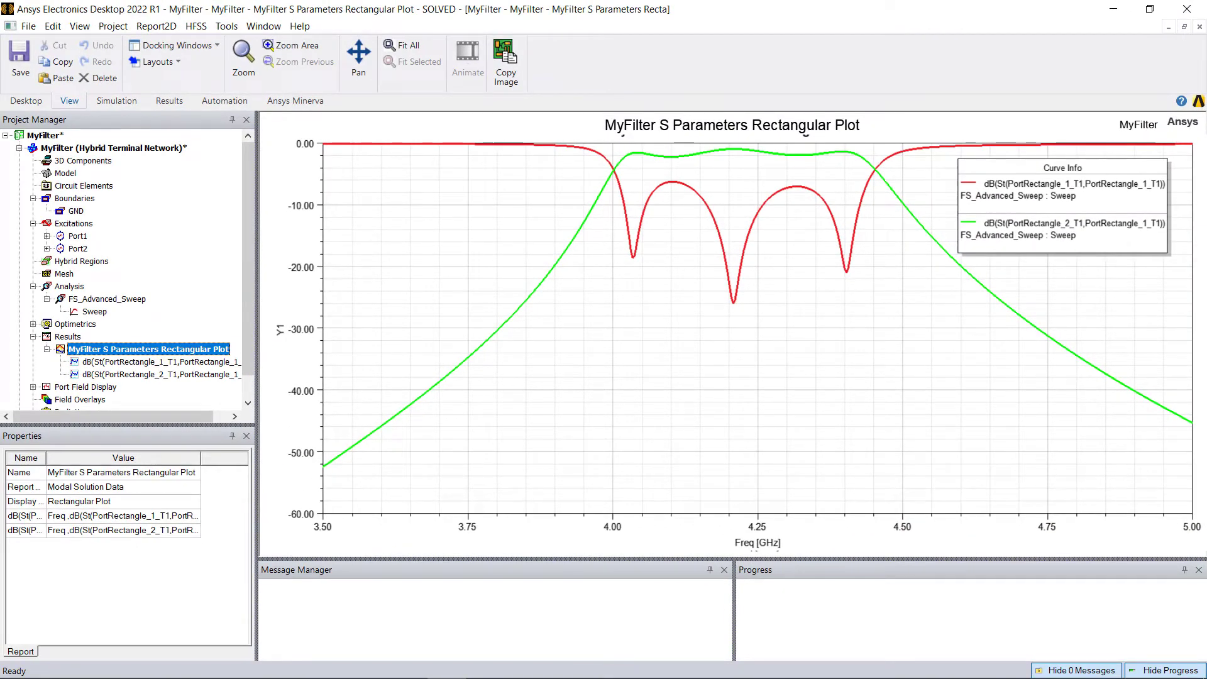
# - Open MyFilter's optimization setup showing Quasi Newton, 1000 iterations and three S-parameter goals
pyautogui.doubleClick(113, 147)
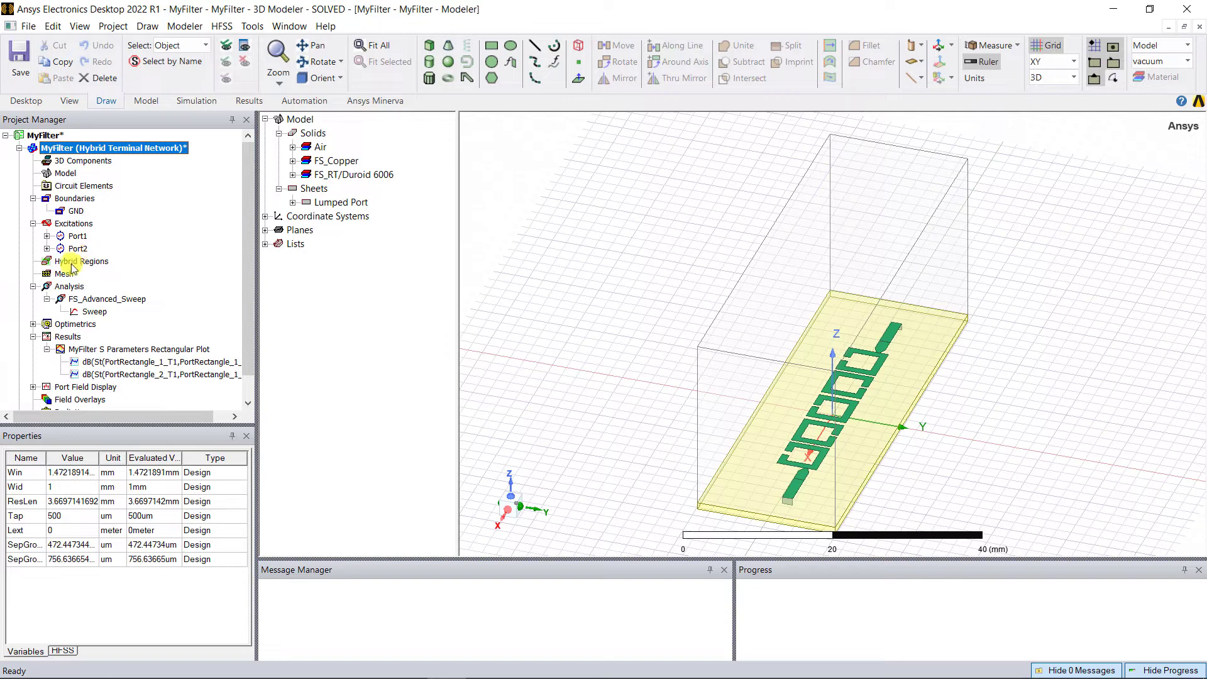
pyautogui.click(33, 324)
pyautogui.doubleClick(88, 337)
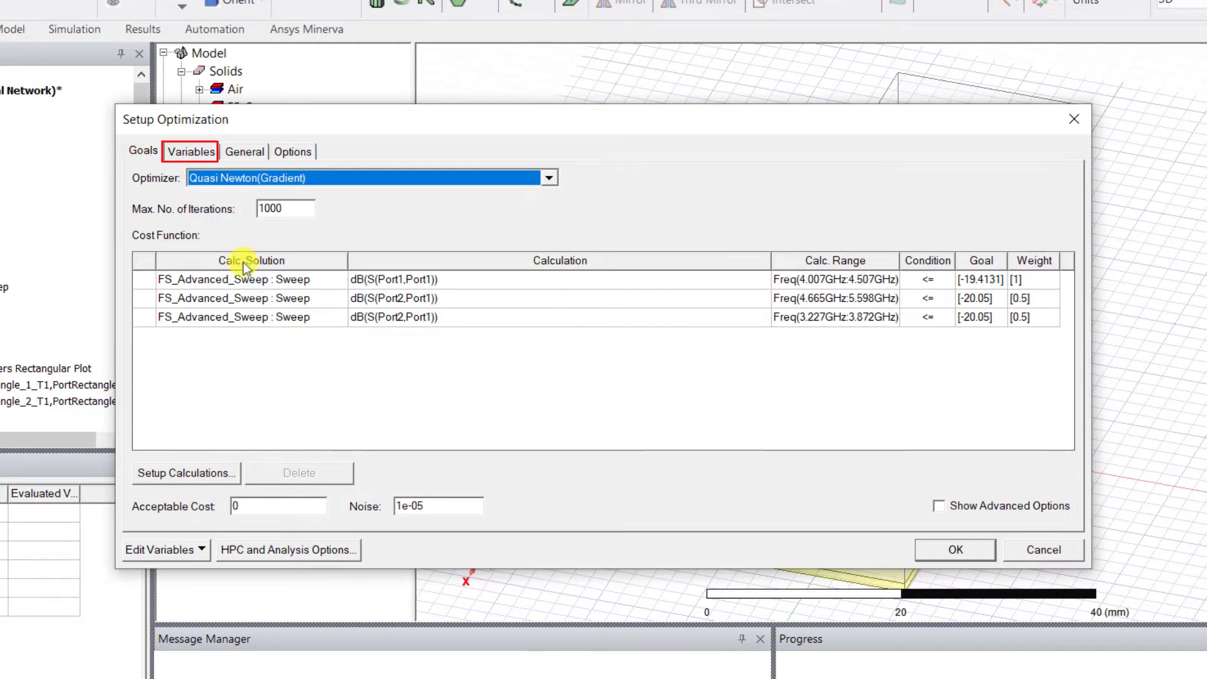
# - Include only SepGroup_1 as an optimization variable, excluding Lext, ResLen, SepGroup_2 and Tap
pyautogui.click(196, 154)
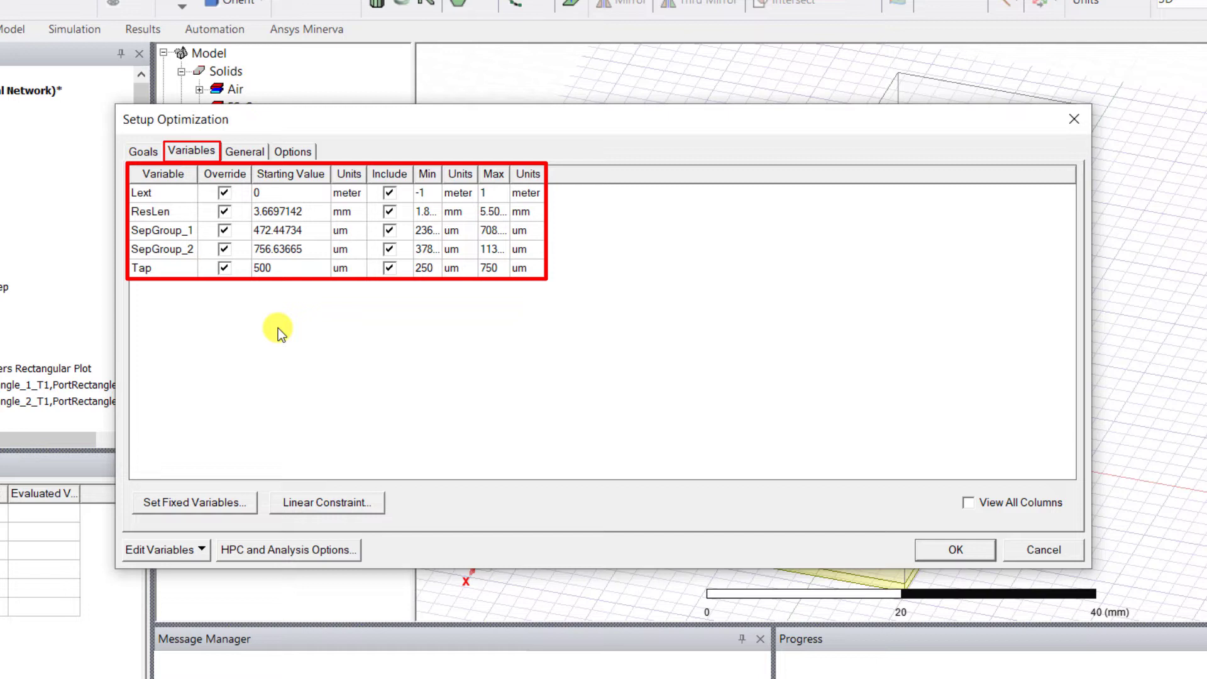
pyautogui.click(389, 191)
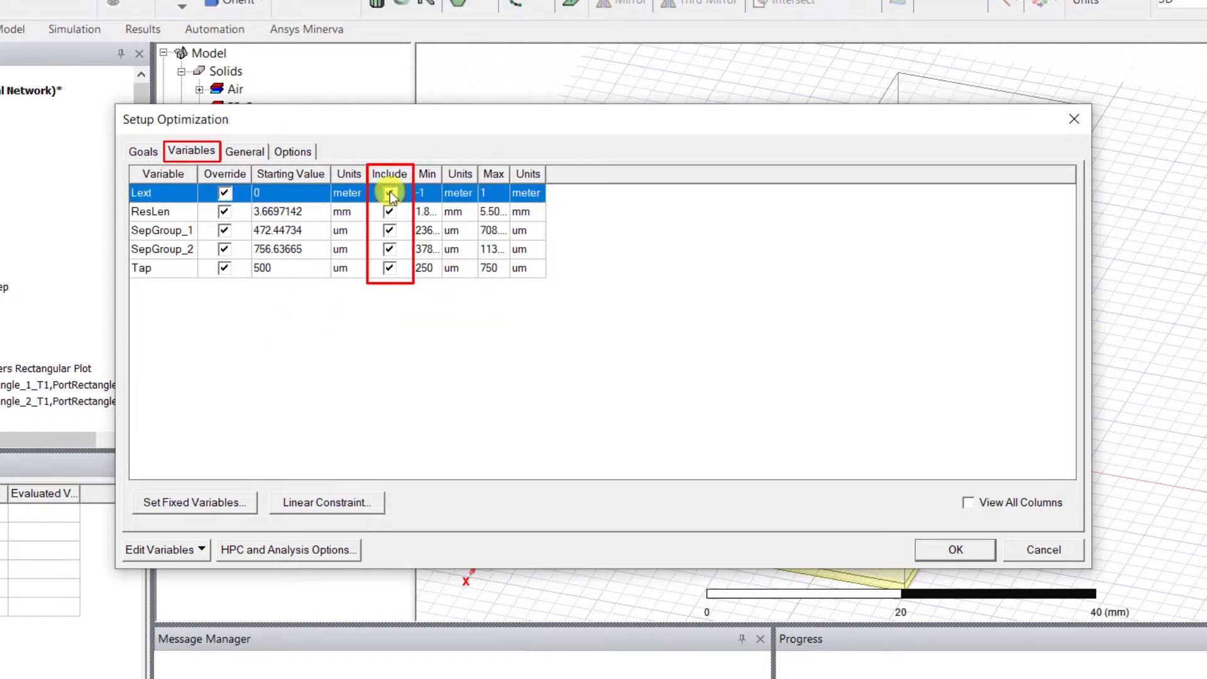
pyautogui.click(389, 212)
pyautogui.click(390, 230)
pyautogui.click(390, 249)
pyautogui.click(390, 268)
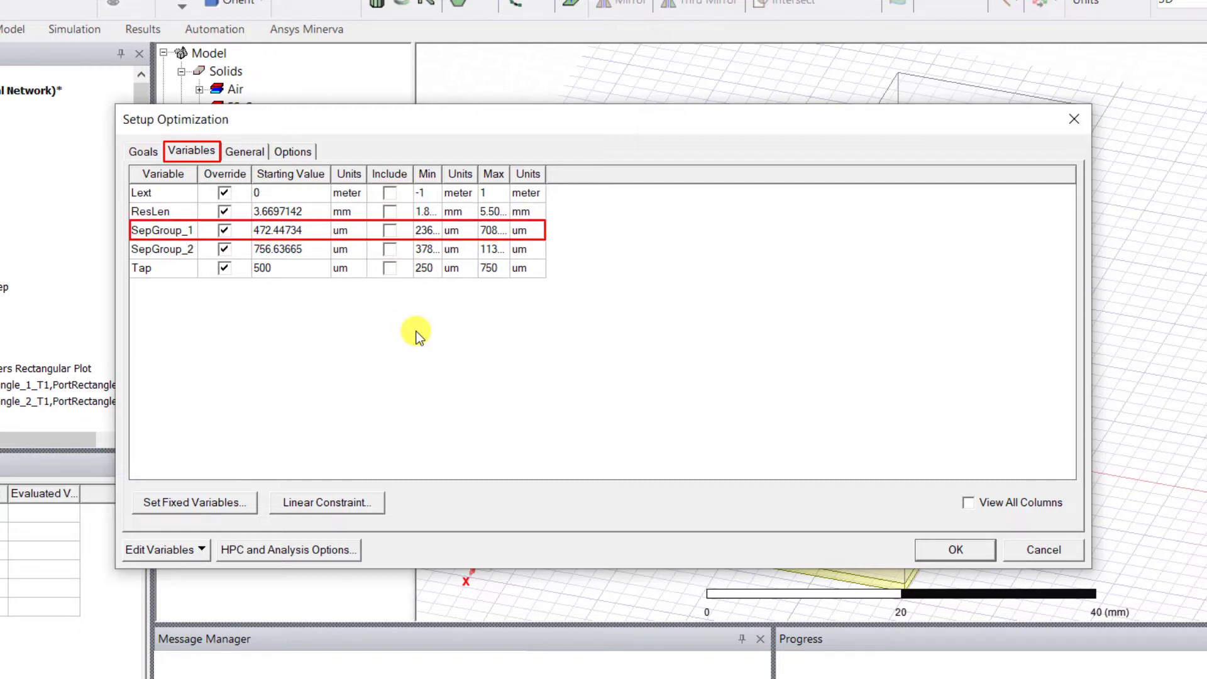
pyautogui.click(390, 230)
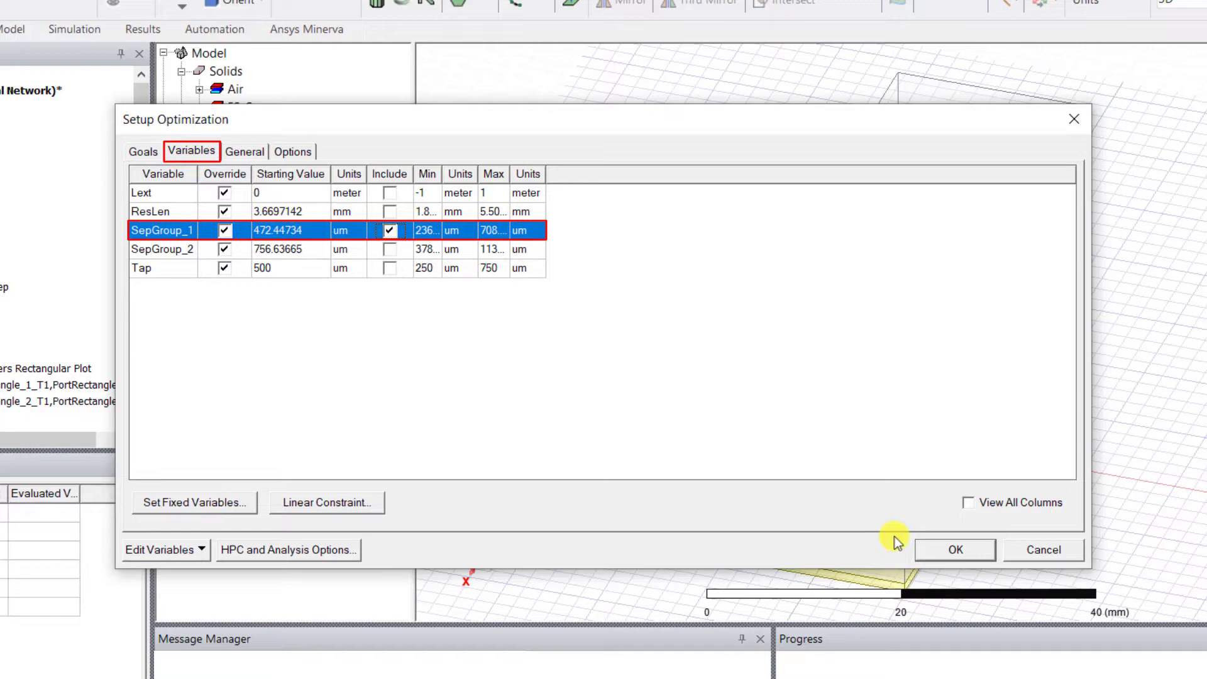
pyautogui.click(933, 552)
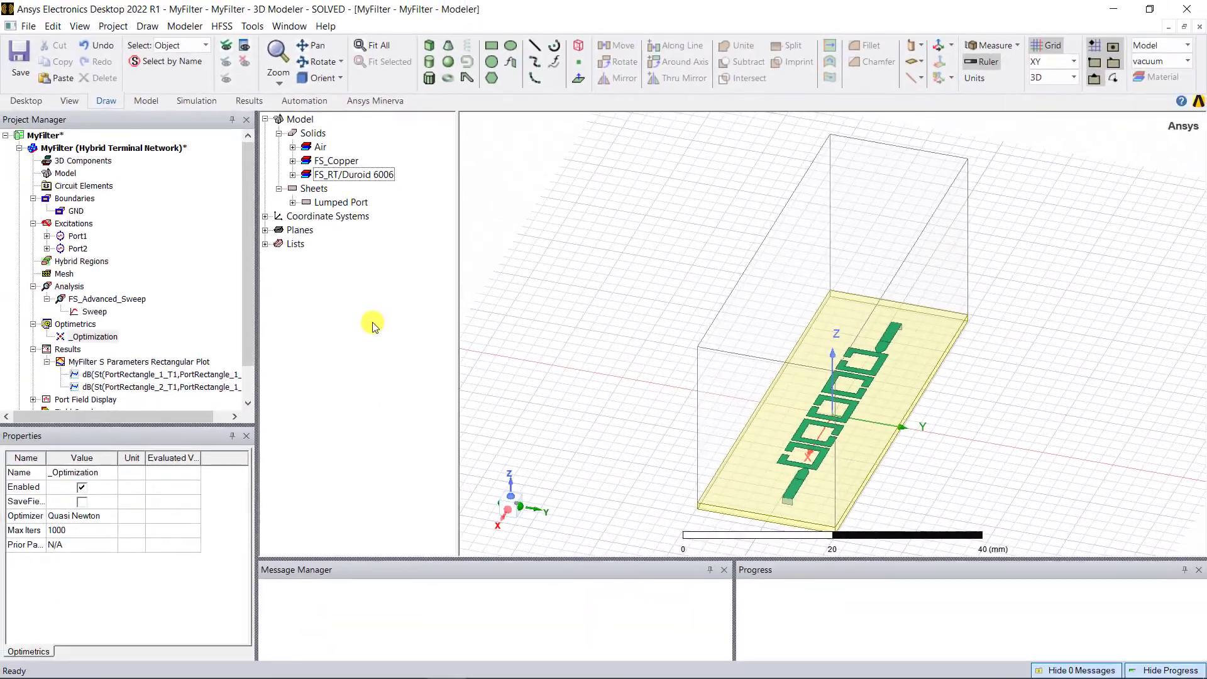
# - Run the _Optimization analysis and bring up Terminal S Parameter Plot 1
pyautogui.rightClick(105, 340)
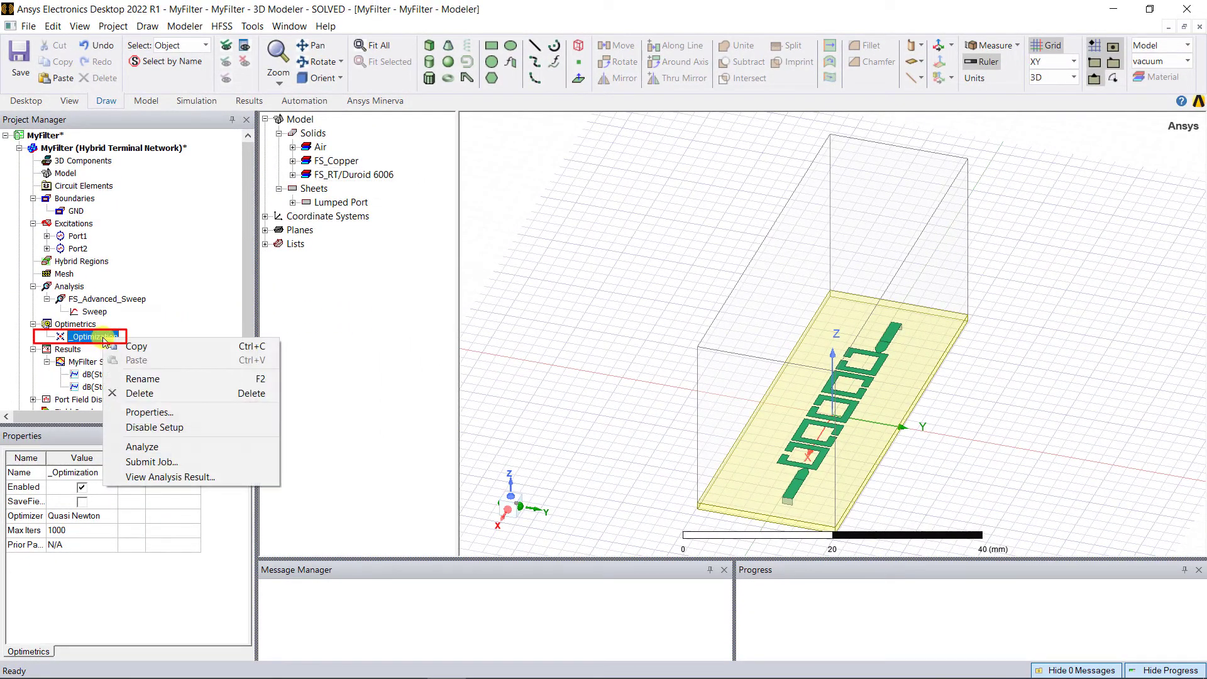
pyautogui.click(176, 446)
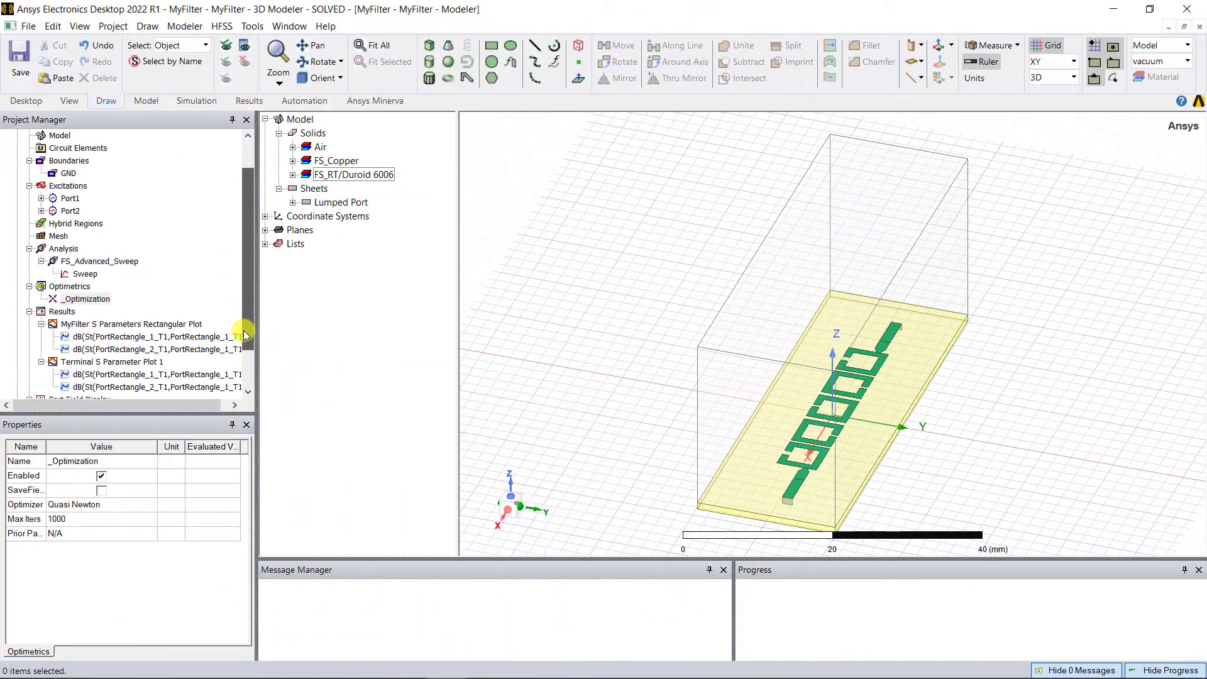
pyautogui.scroll(-1, 239, 338)
pyautogui.doubleClick(75, 349)
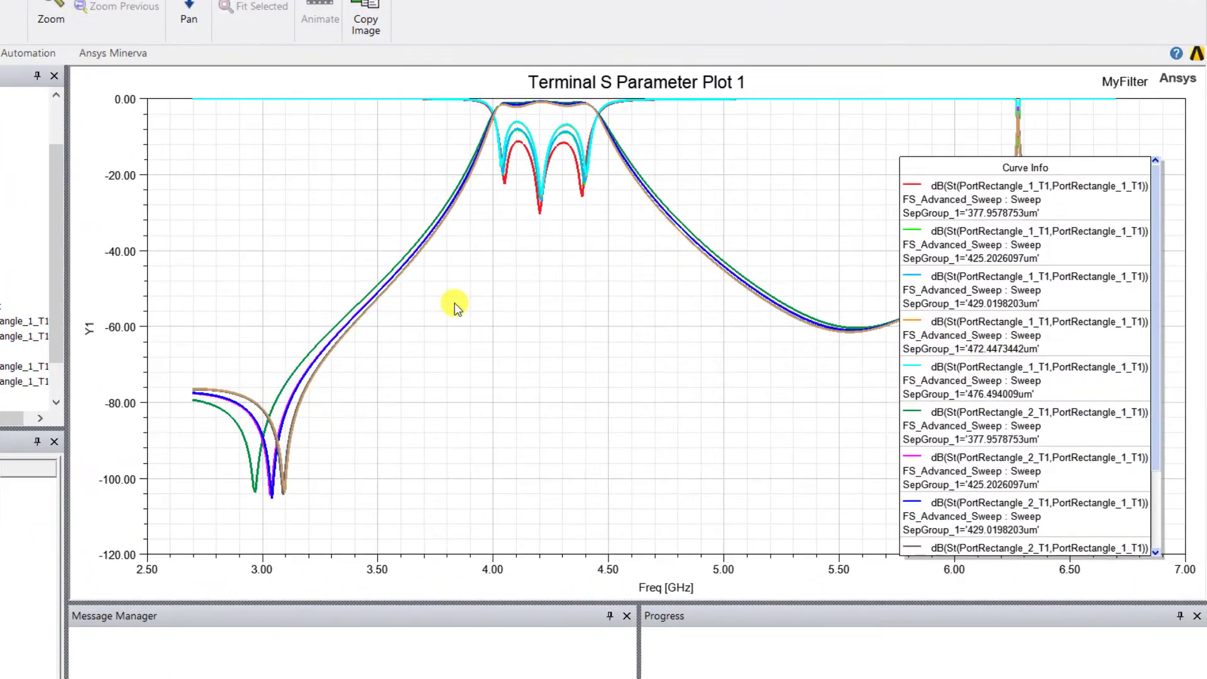
# - Reposition the legend and highlight the 425.2026097um and 476.494009um curves
pyautogui.moveTo(938, 171); pyautogui.dragTo(948, 129)
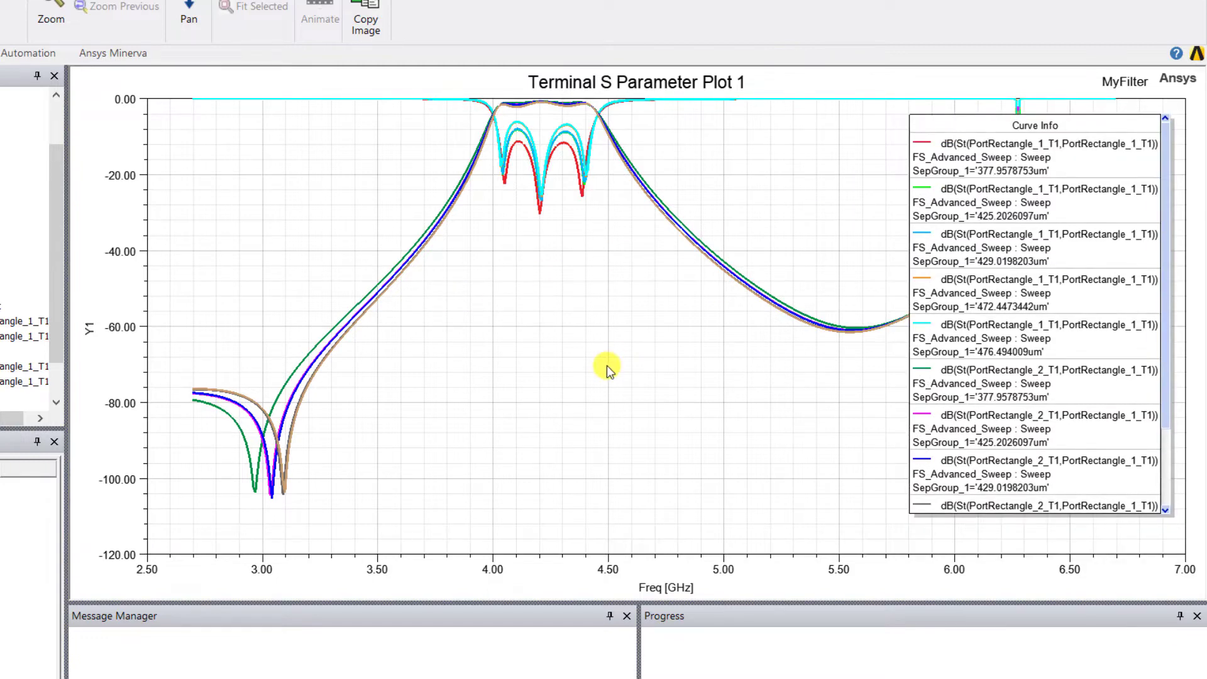
pyautogui.click(997, 200)
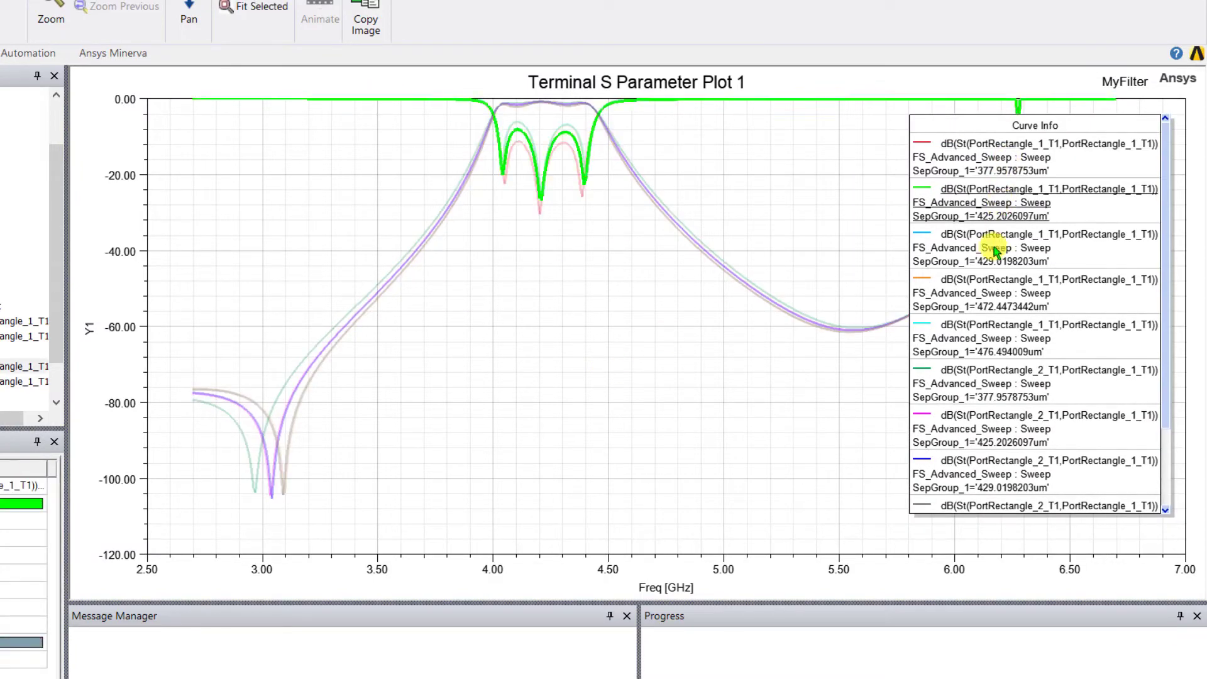
pyautogui.click(992, 332)
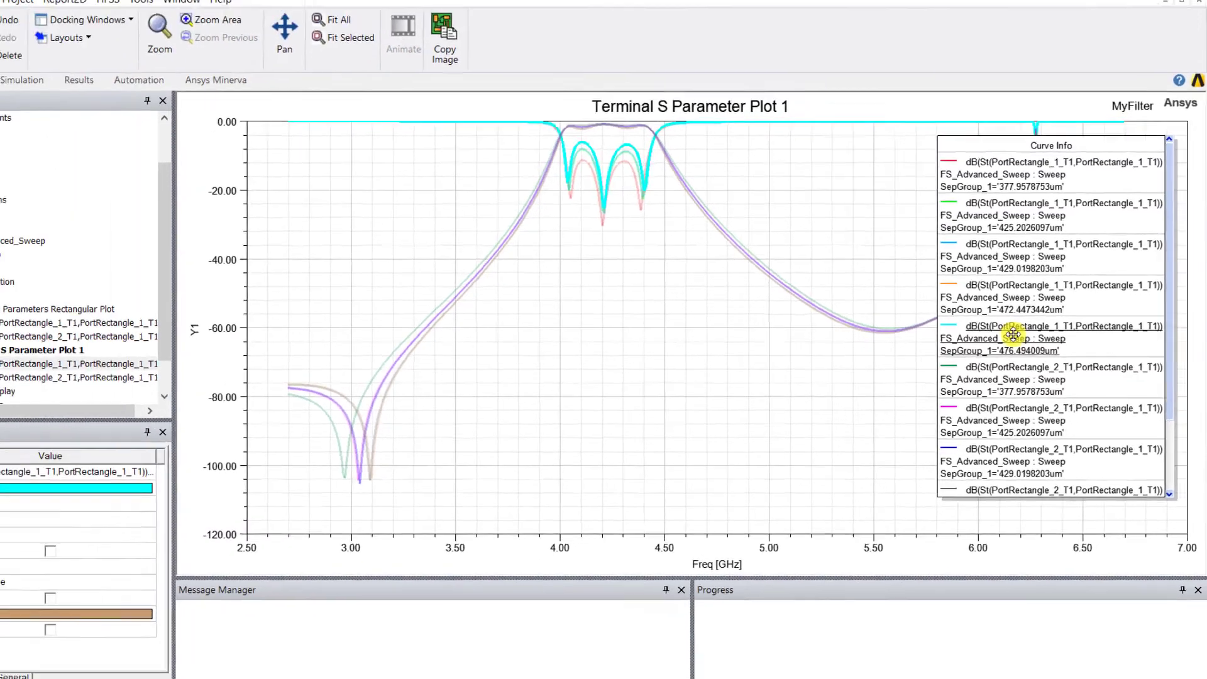
pyautogui.scroll(5, 250, 195)
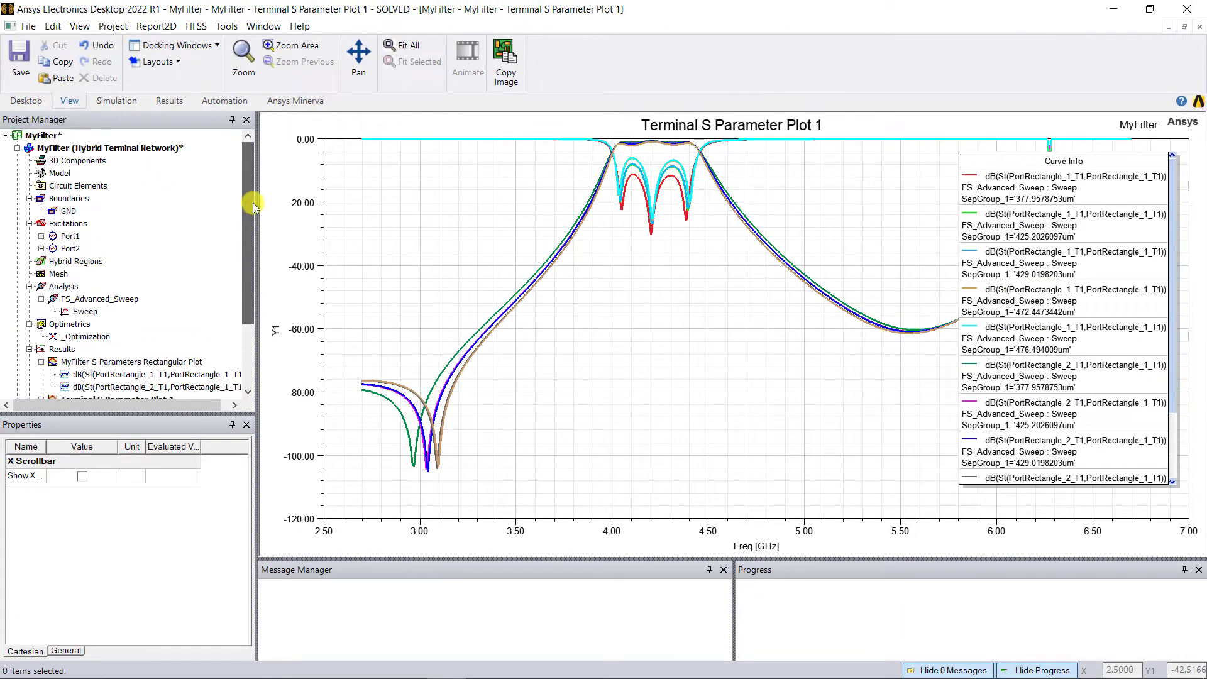
pyautogui.doubleClick(30, 149)
# - Select all the copper conductors and create a Mag_Jsurf surface-current field plot on them
pyautogui.scroll(8, 788, 444)
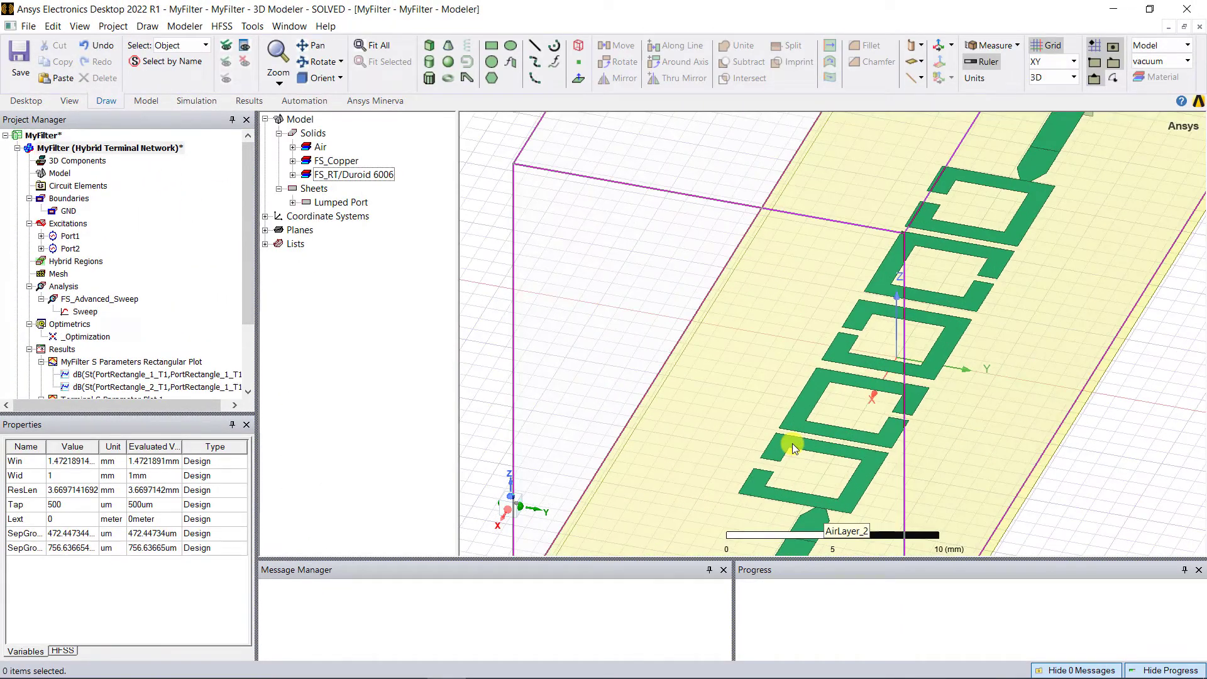
pyautogui.click(880, 478)
pyautogui.scroll(-1, 877, 477)
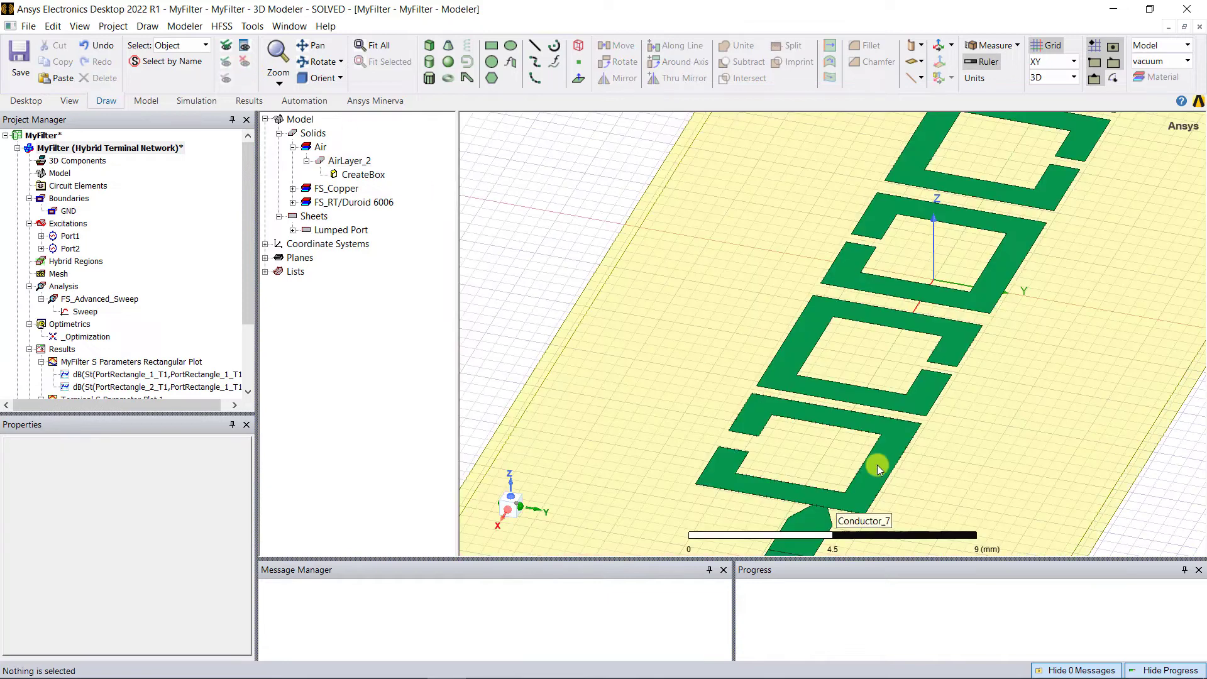
pyautogui.scroll(-3, 917, 306)
pyautogui.moveTo(1036, 124); pyautogui.dragTo(840, 447)
pyautogui.rightClick(842, 444)
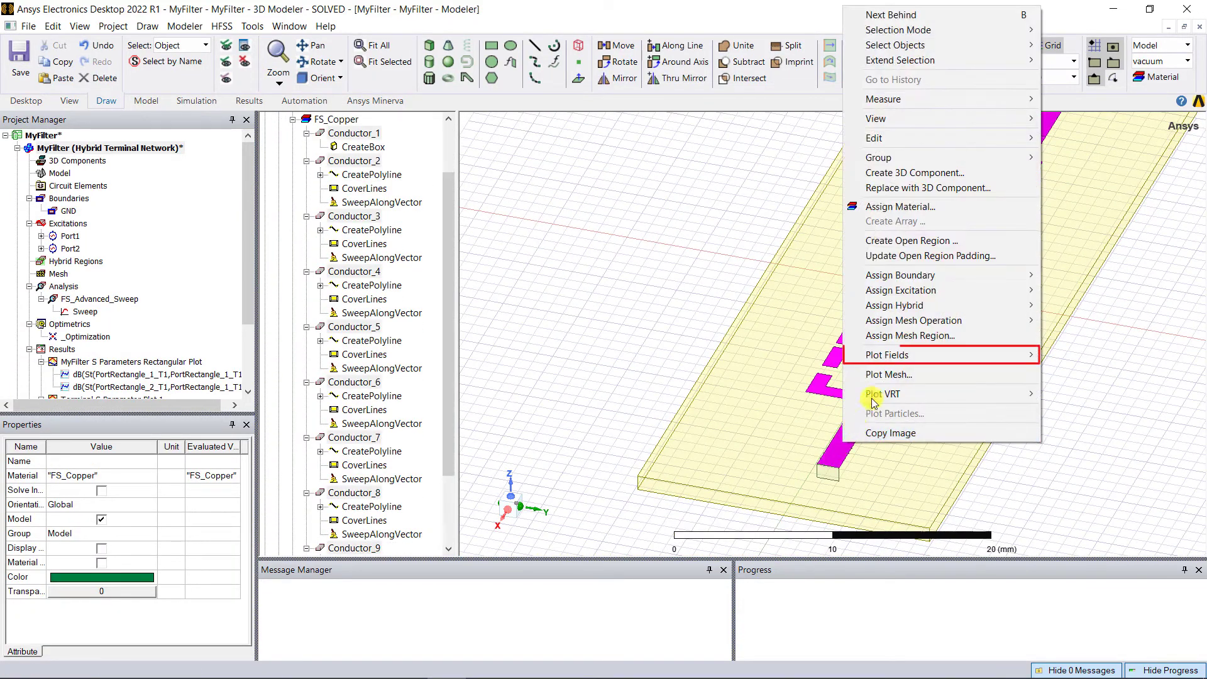
pyautogui.moveTo(886, 360)
pyautogui.moveTo(1063, 384)
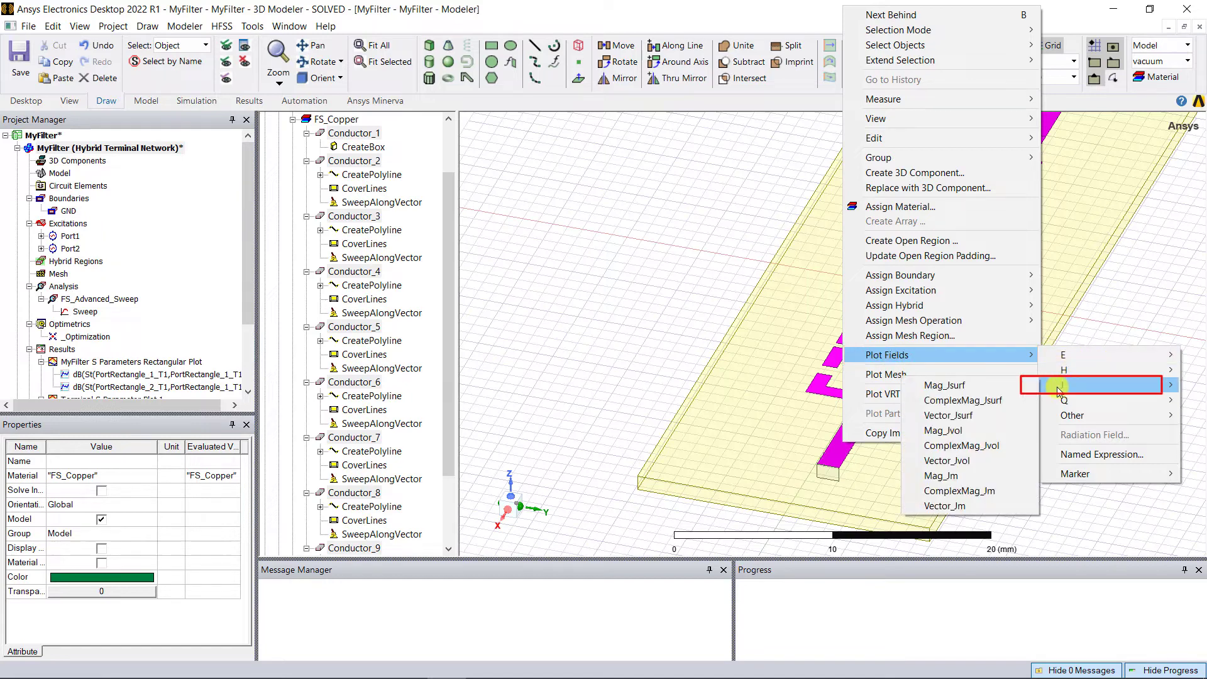
pyautogui.click(1002, 385)
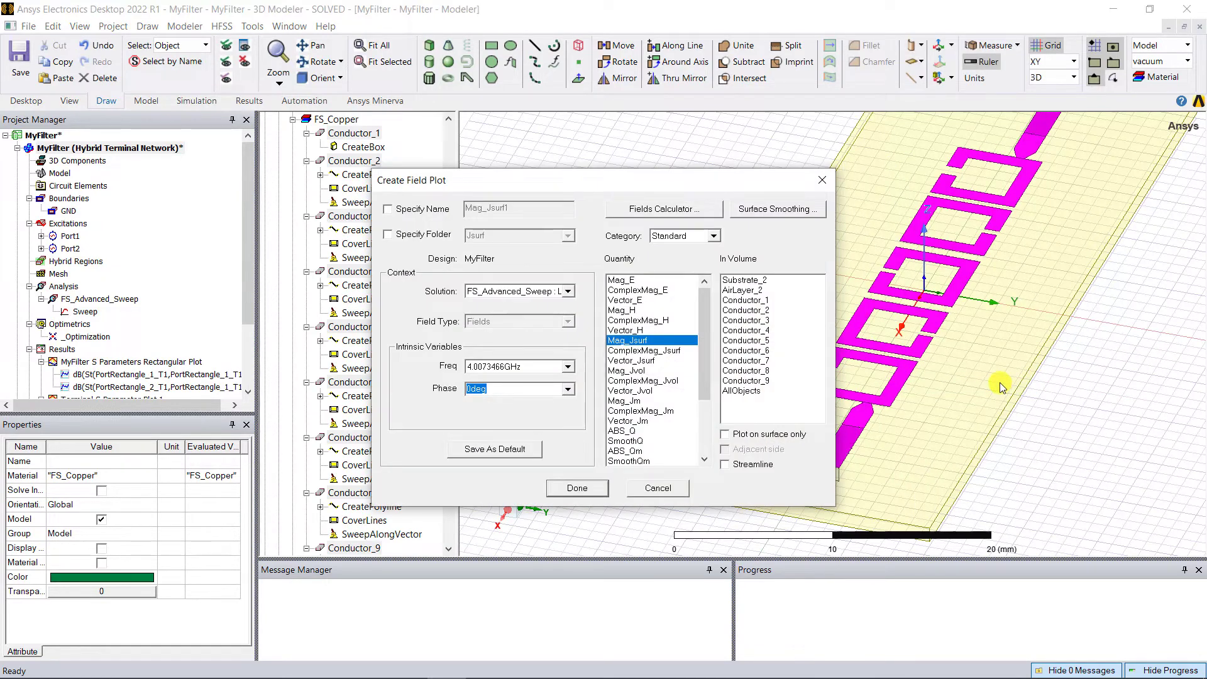
pyautogui.click(575, 488)
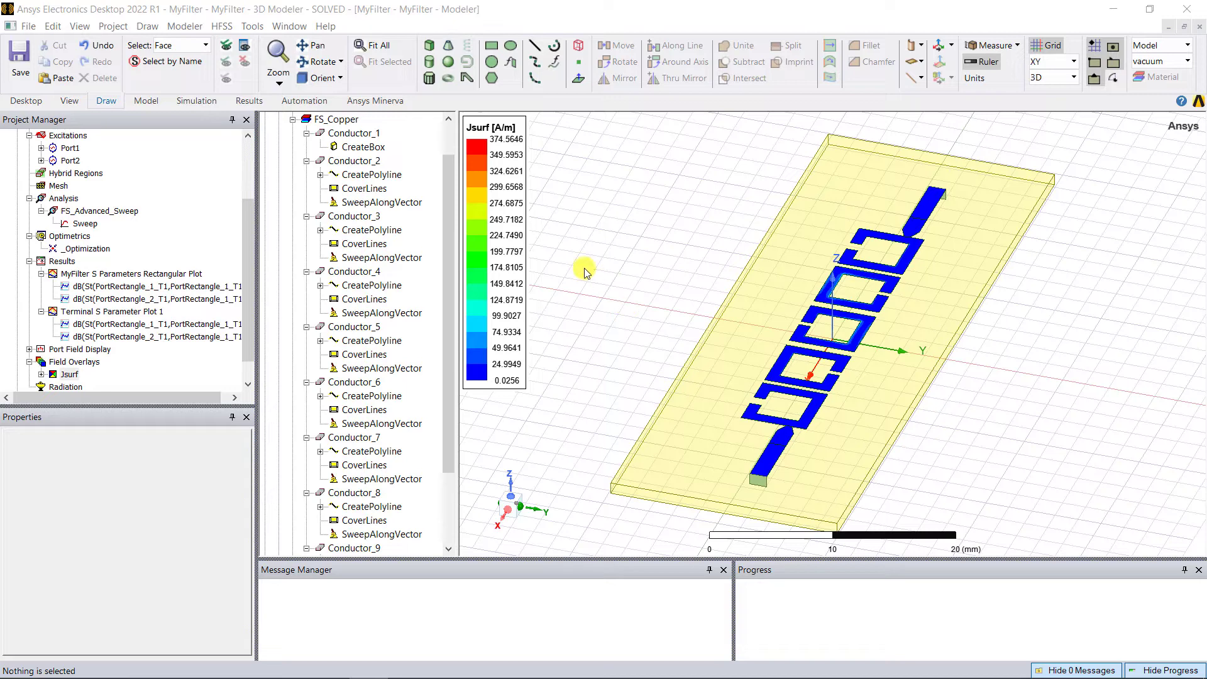
# - Change the Jsurf plot's colour scale to Log
pyautogui.doubleClick(496, 258)
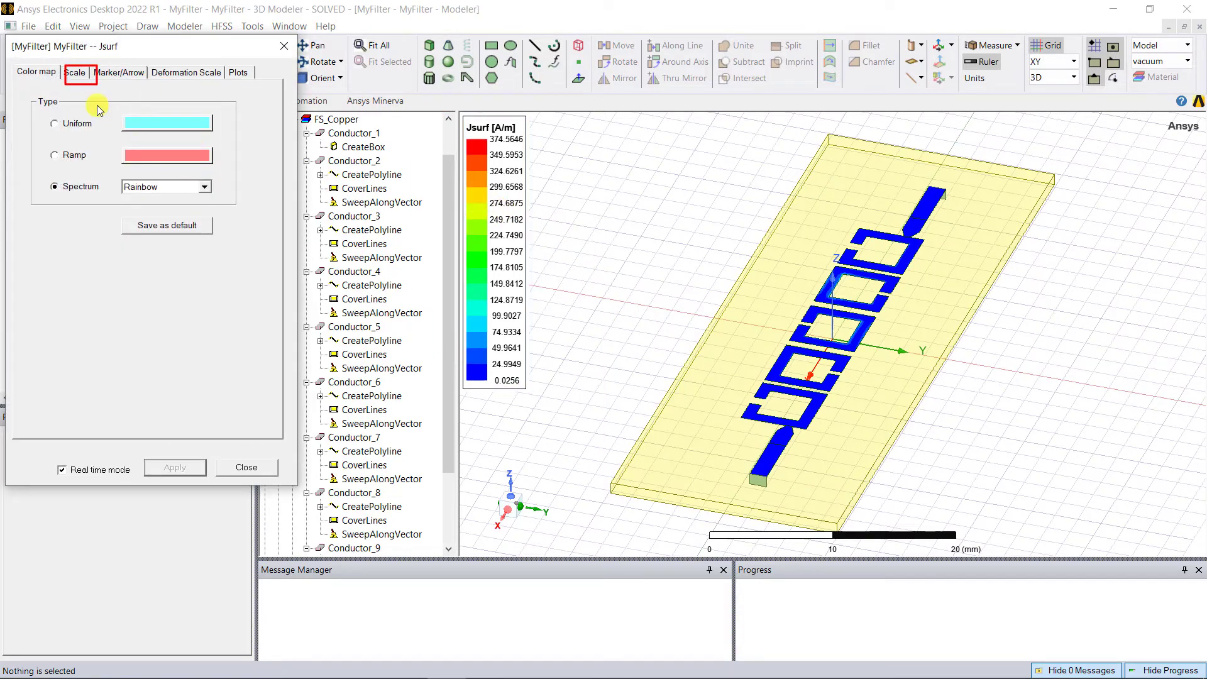
pyautogui.click(74, 72)
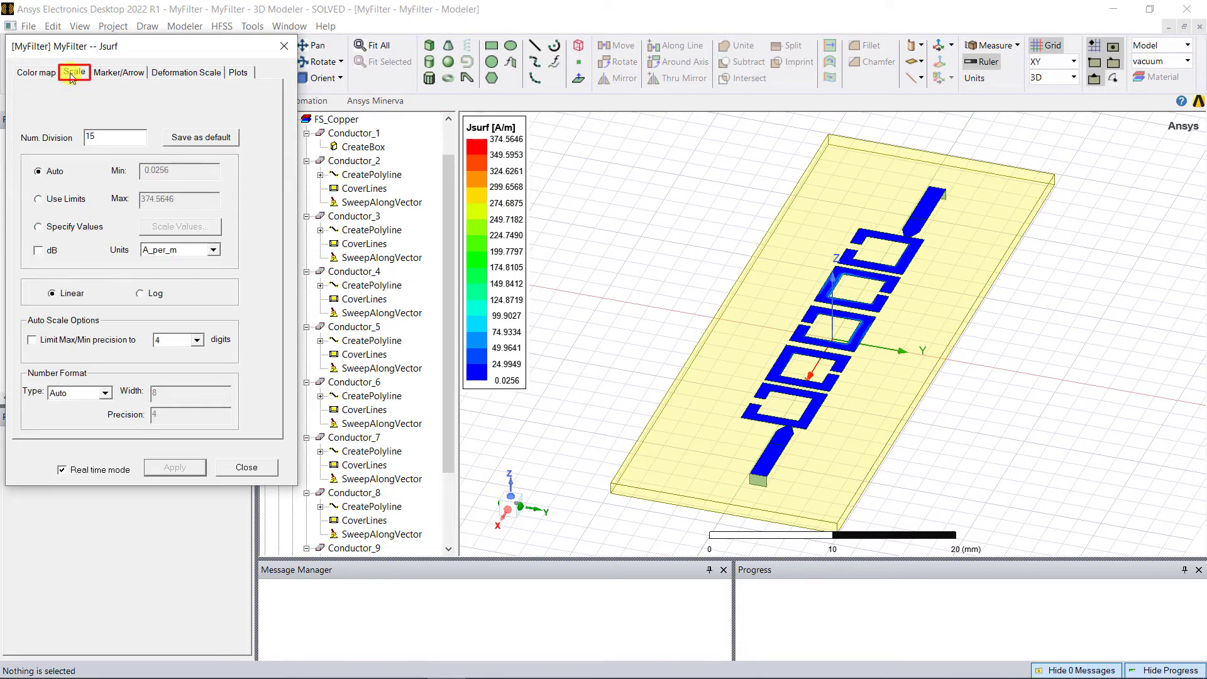
pyautogui.click(141, 294)
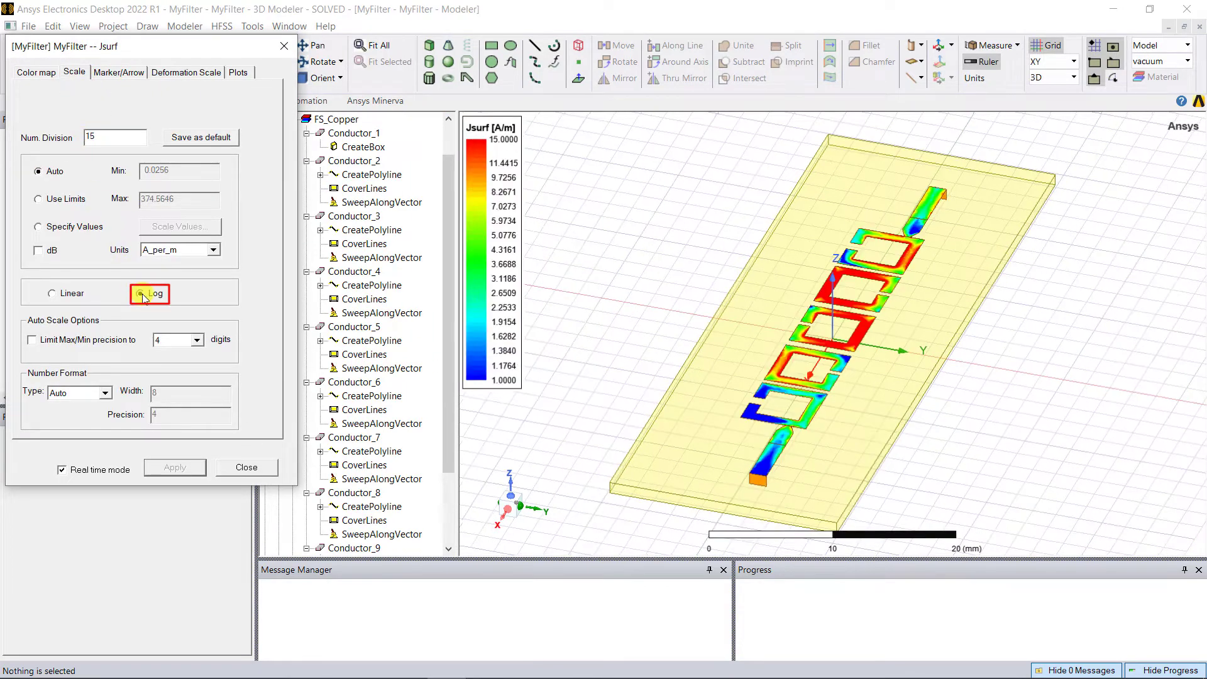
pyautogui.click(247, 467)
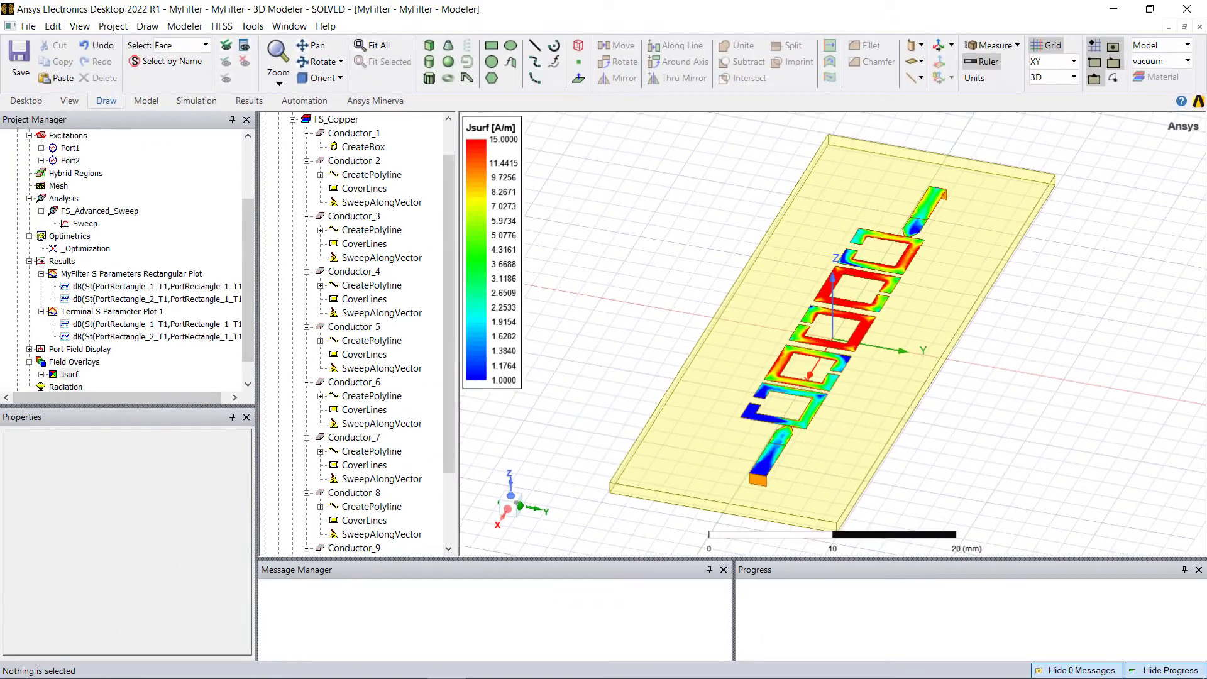
# - Animate Mag_Jsurf1 over phase, then close the animation to leave the static plot
pyautogui.click(47, 375)
pyautogui.click(102, 387)
pyautogui.rightClick(106, 386)
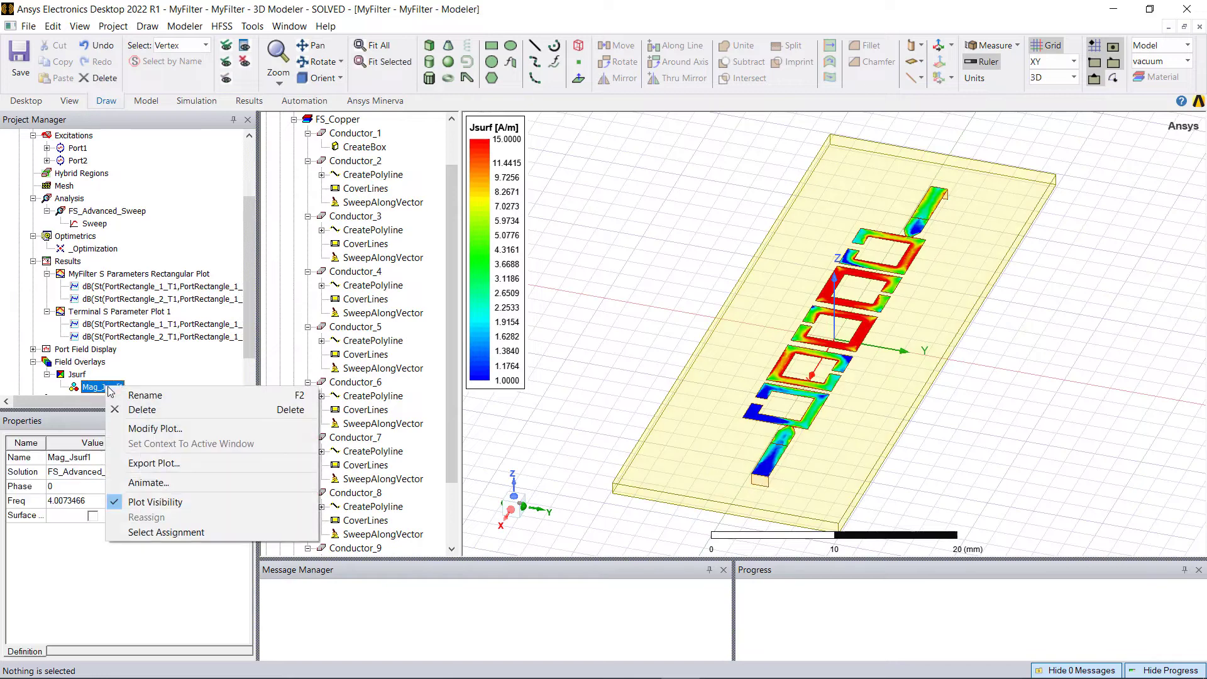
pyautogui.click(151, 481)
pyautogui.click(551, 394)
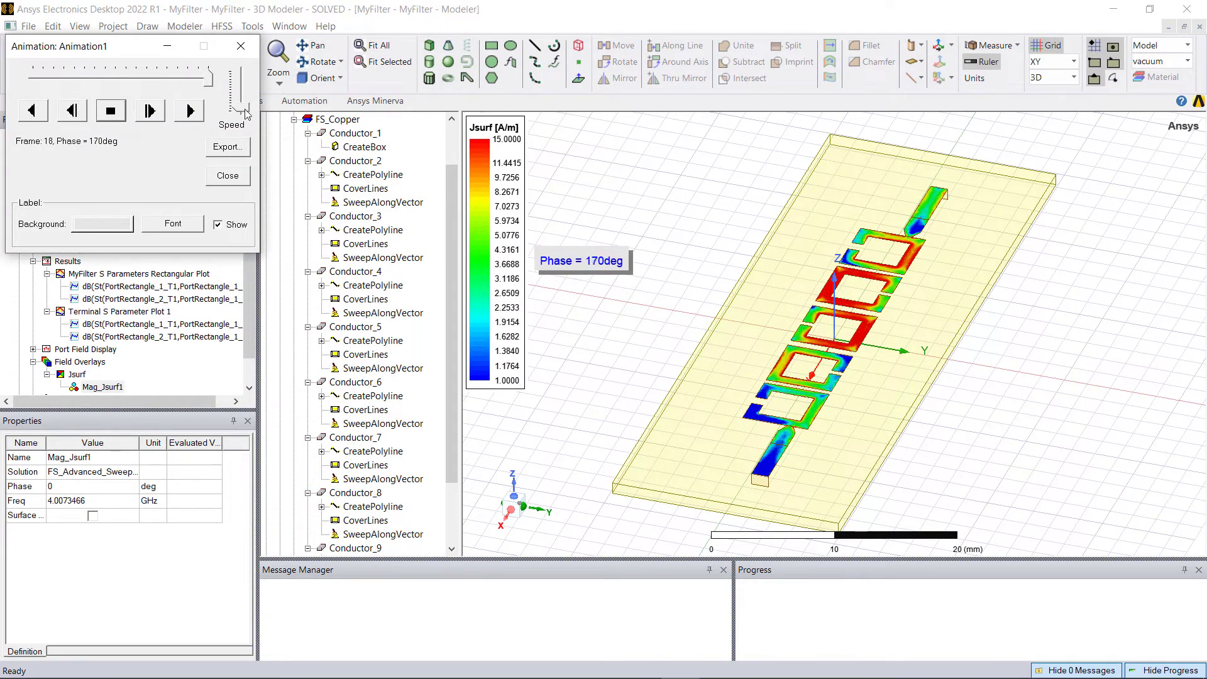
pyautogui.click(227, 176)
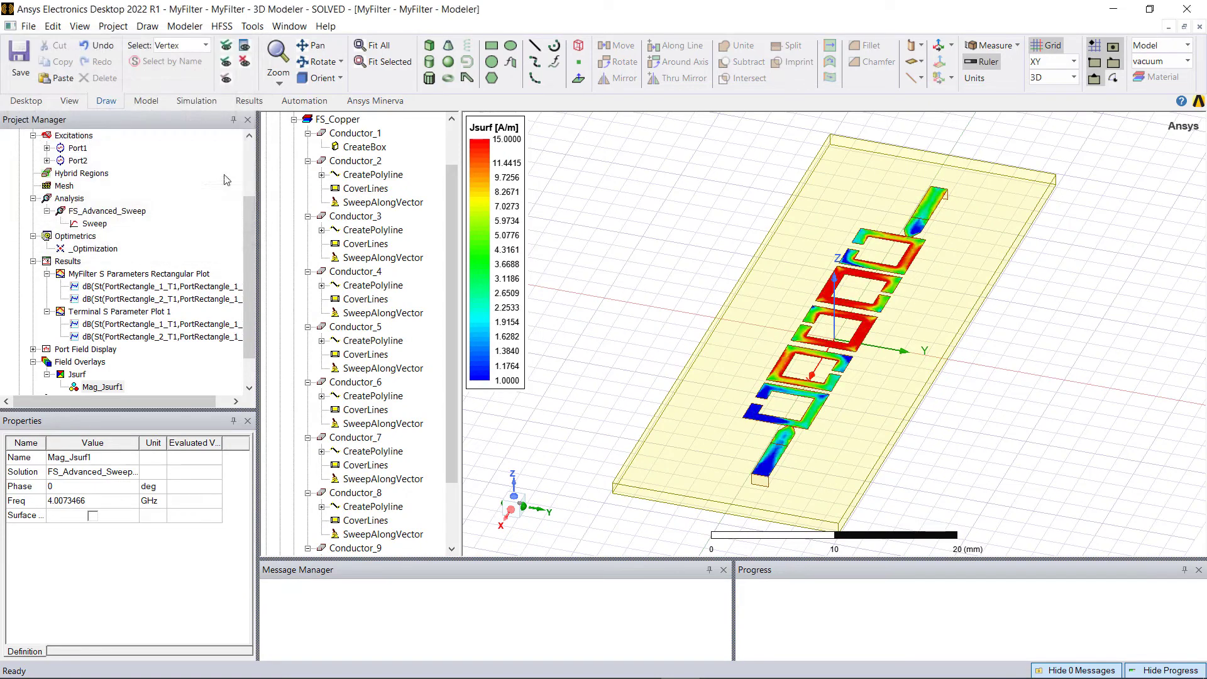
# - Create a Mag_E field plot on the substrate's top face
pyautogui.click(808, 217)
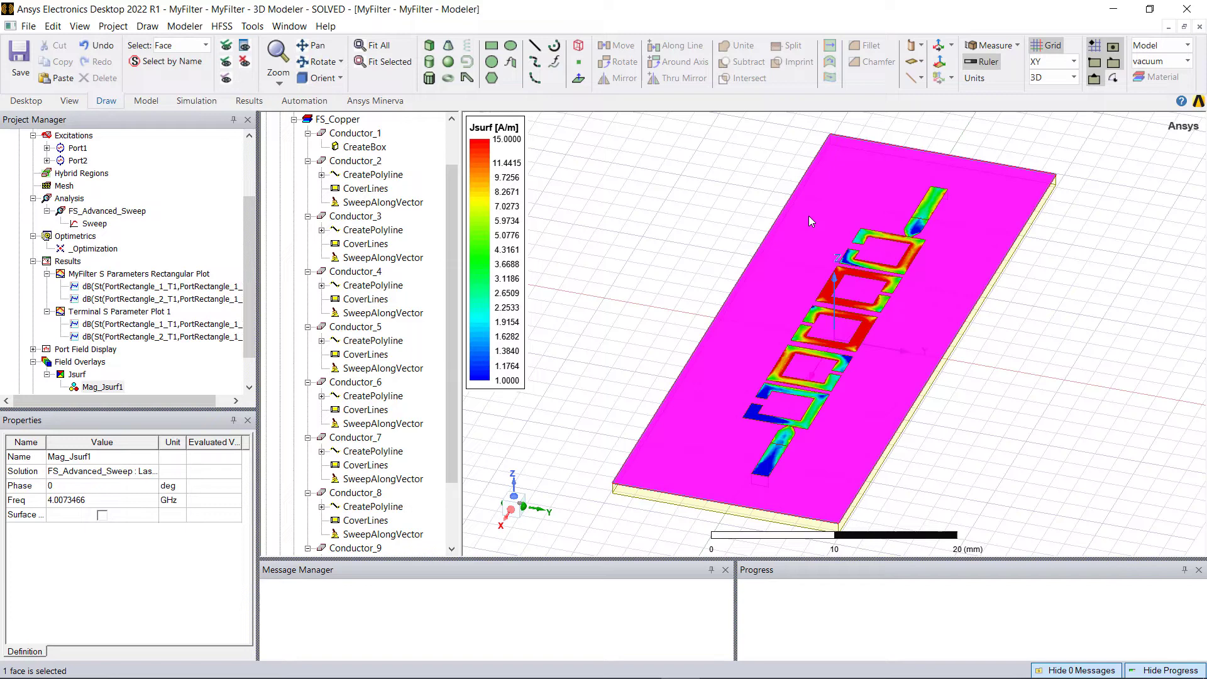
pyautogui.rightClick(808, 216)
pyautogui.moveTo(977, 568)
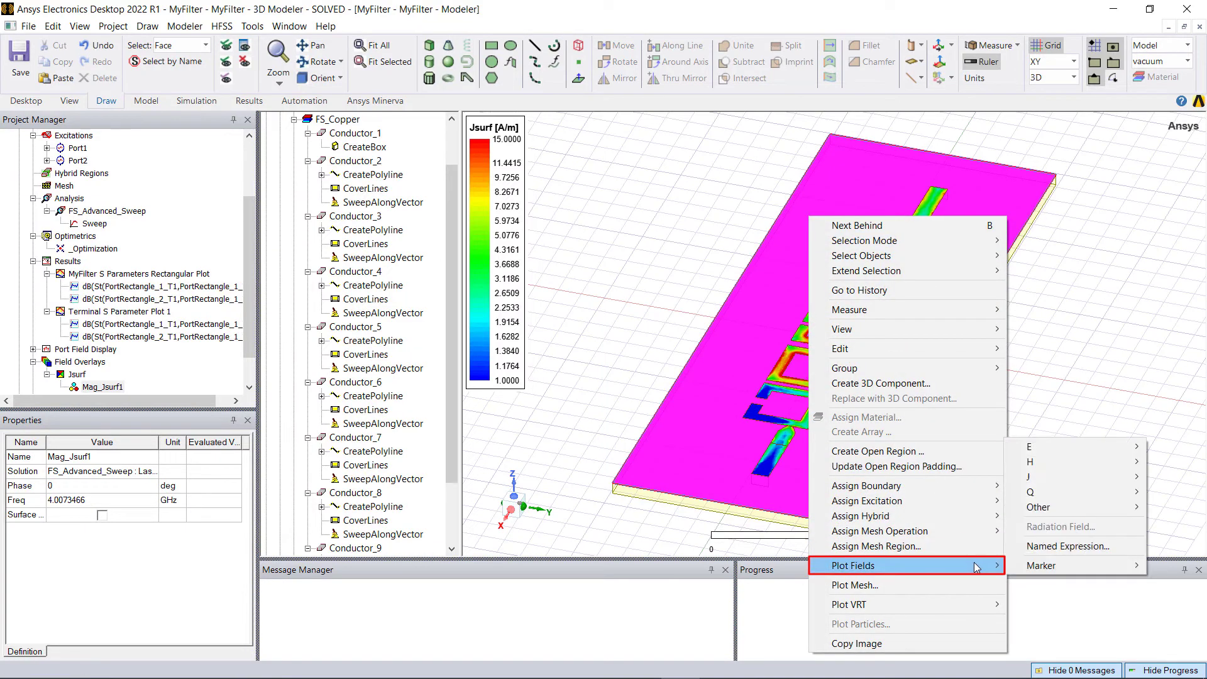
pyautogui.moveTo(1031, 446)
pyautogui.click(981, 448)
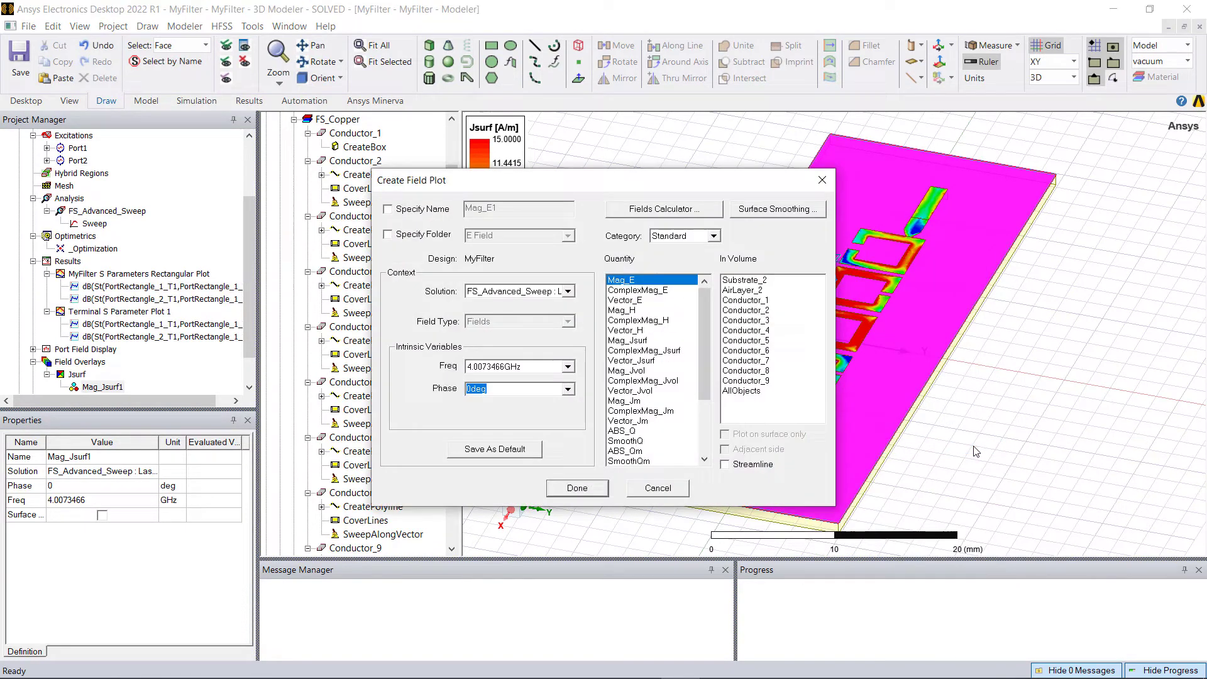
pyautogui.click(577, 488)
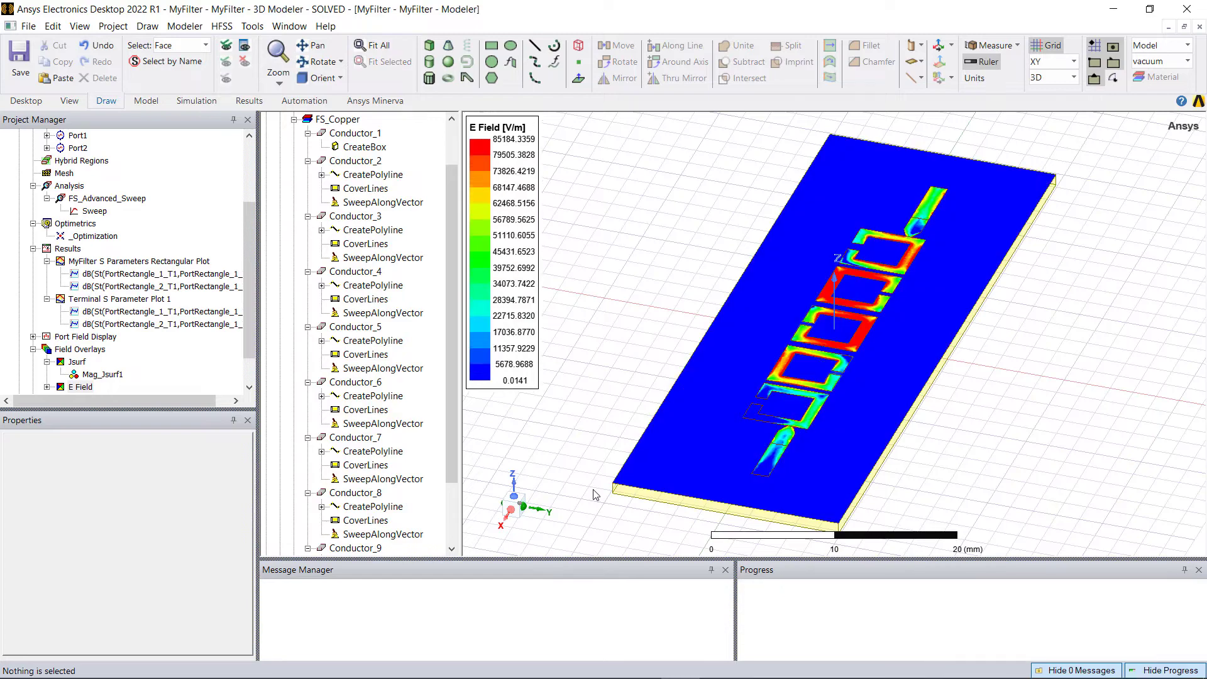
# - Set the E Field plot's colour scale to Log
pyautogui.doubleClick(533, 196)
pyautogui.click(74, 71)
pyautogui.click(142, 293)
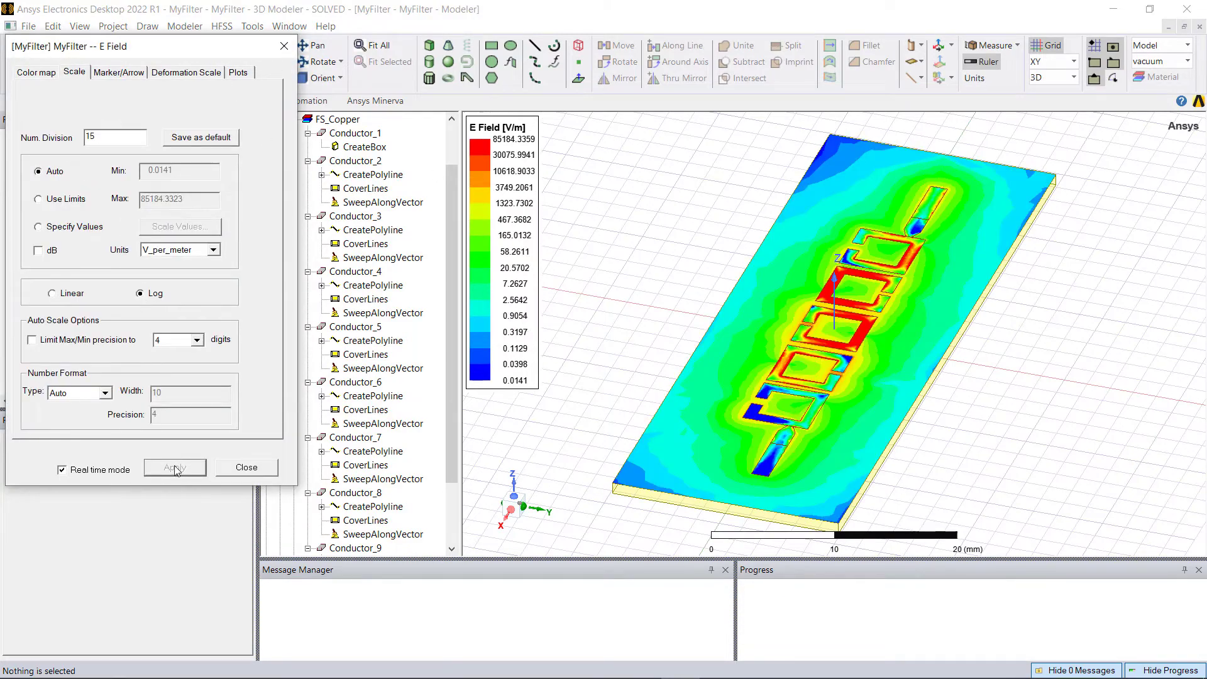
pyautogui.click(247, 467)
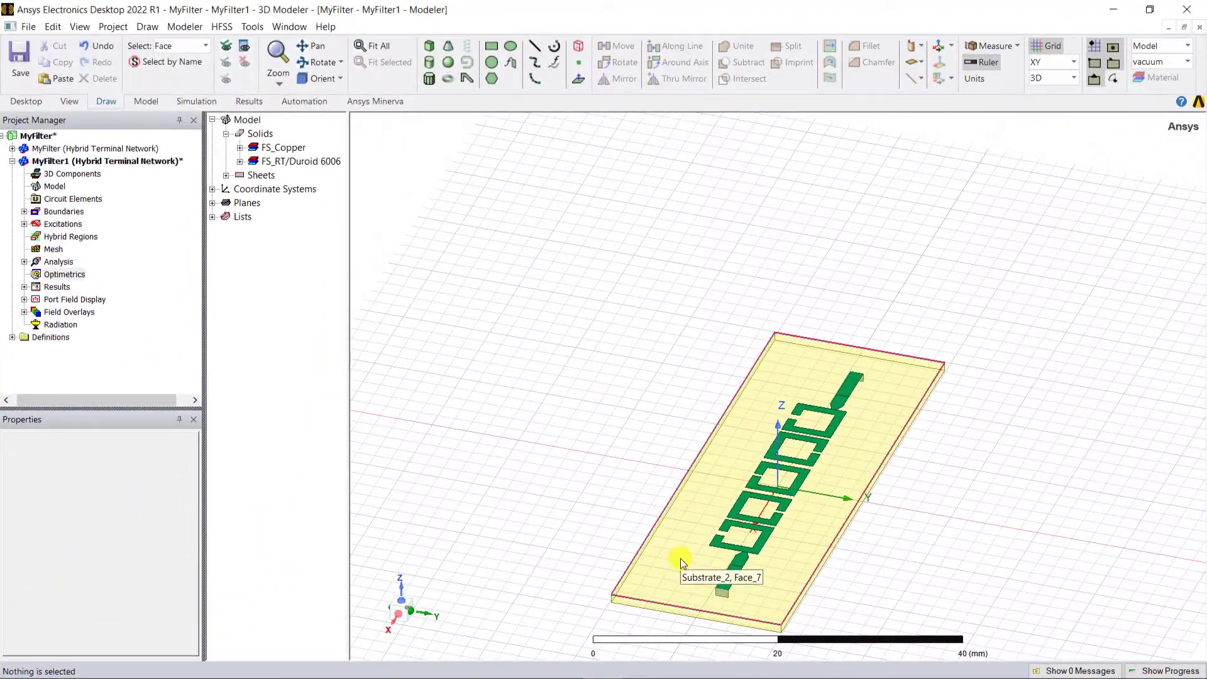
# - Create a new sheet object from the substrate's top face
pyautogui.click(681, 561)
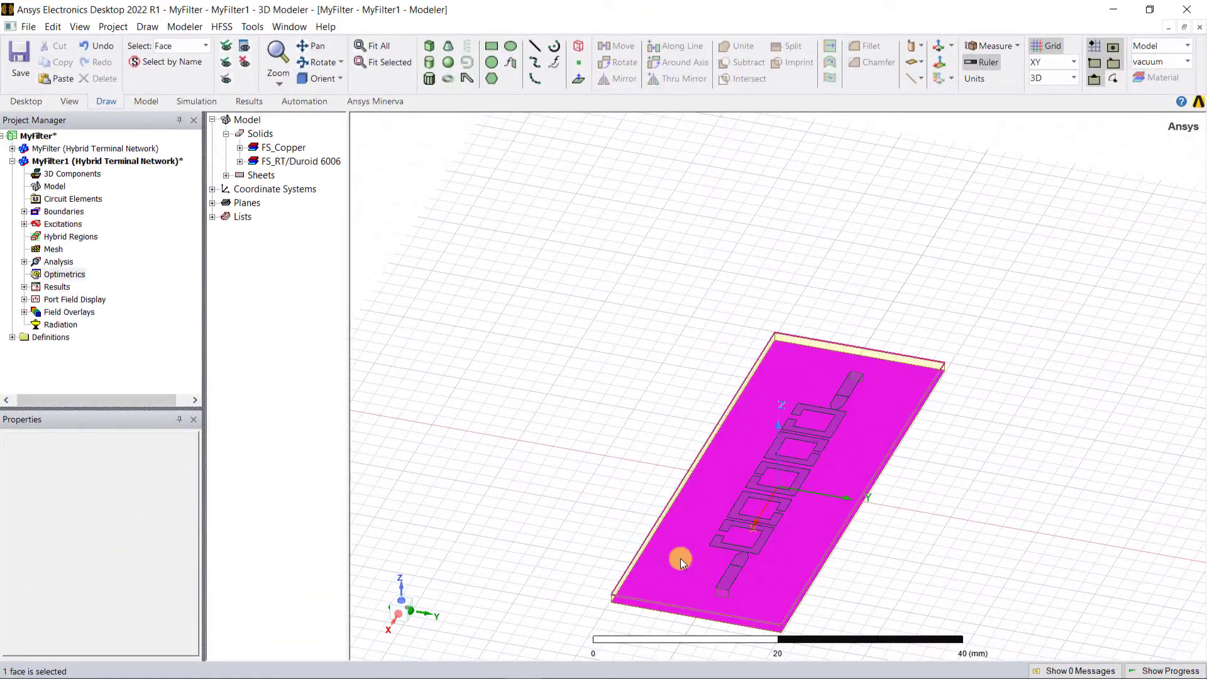
pyautogui.rightClick(681, 560)
pyautogui.moveTo(843, 254)
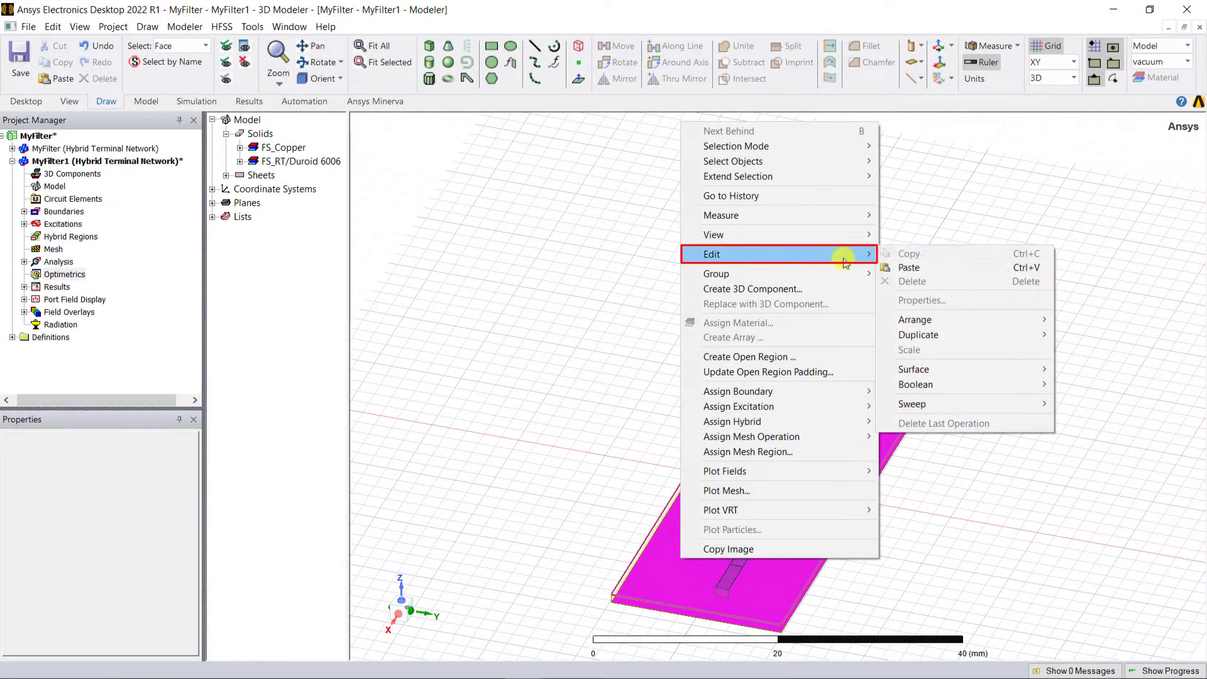
pyautogui.moveTo(960, 373)
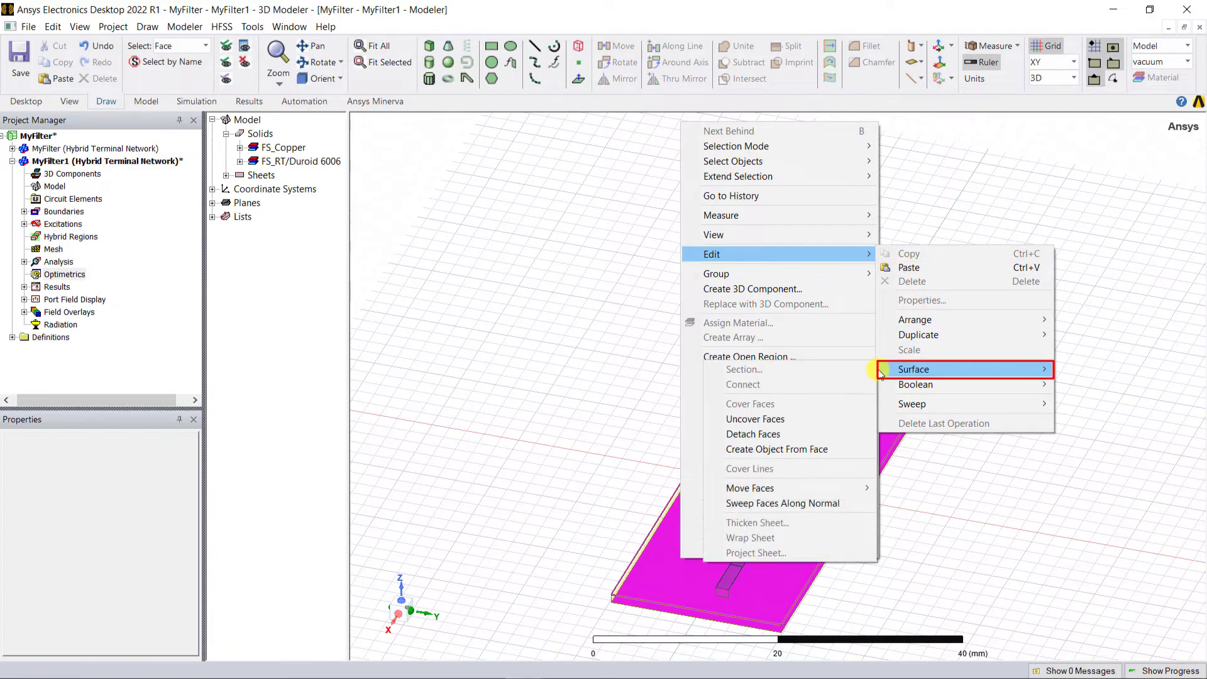
pyautogui.click(839, 449)
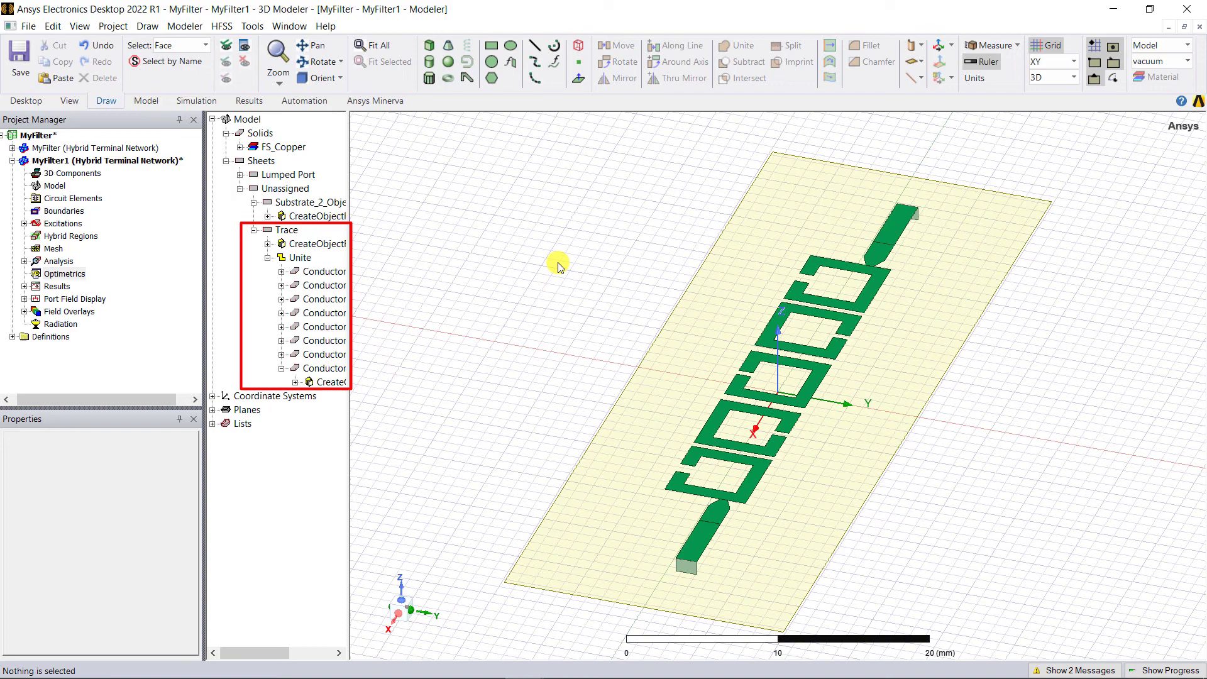
# - Delete the copper conductor solids Conductor_1 through Conductor_9 under FS_Copper
pyautogui.click(239, 146)
pyautogui.click(313, 160)
pyautogui.keyDown('shift'); pyautogui.click(313, 257); pyautogui.keyUp('shift')
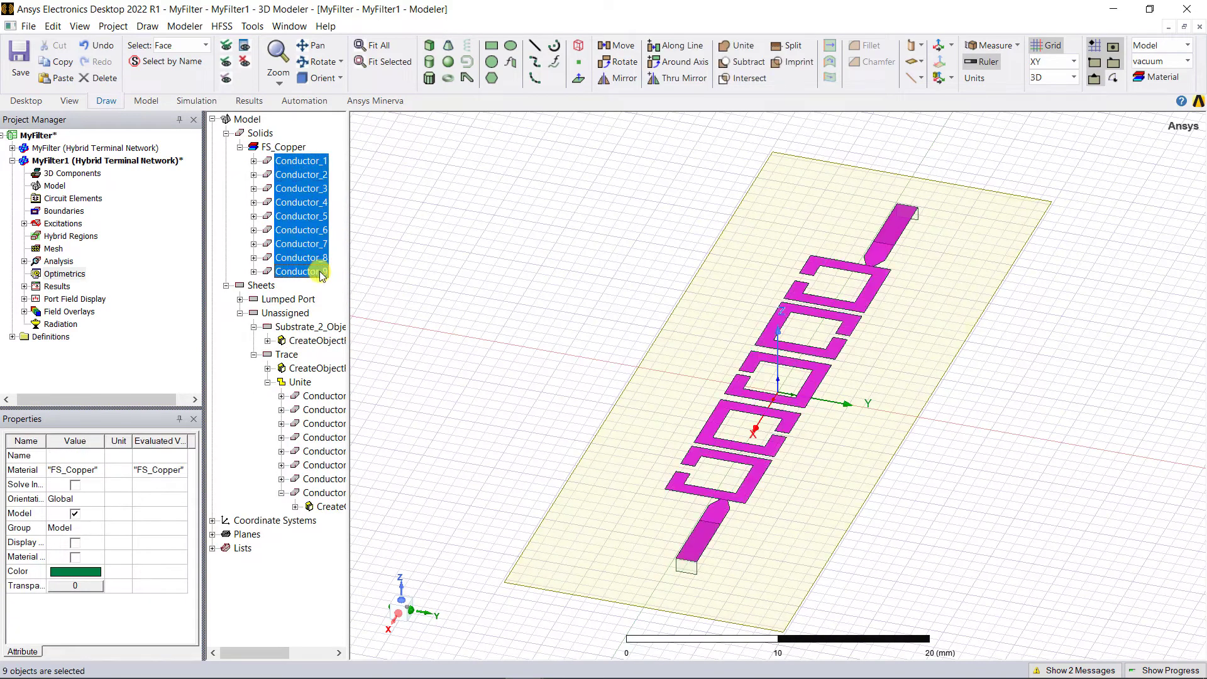
pyautogui.press('Delete')
pyautogui.click(239, 147)
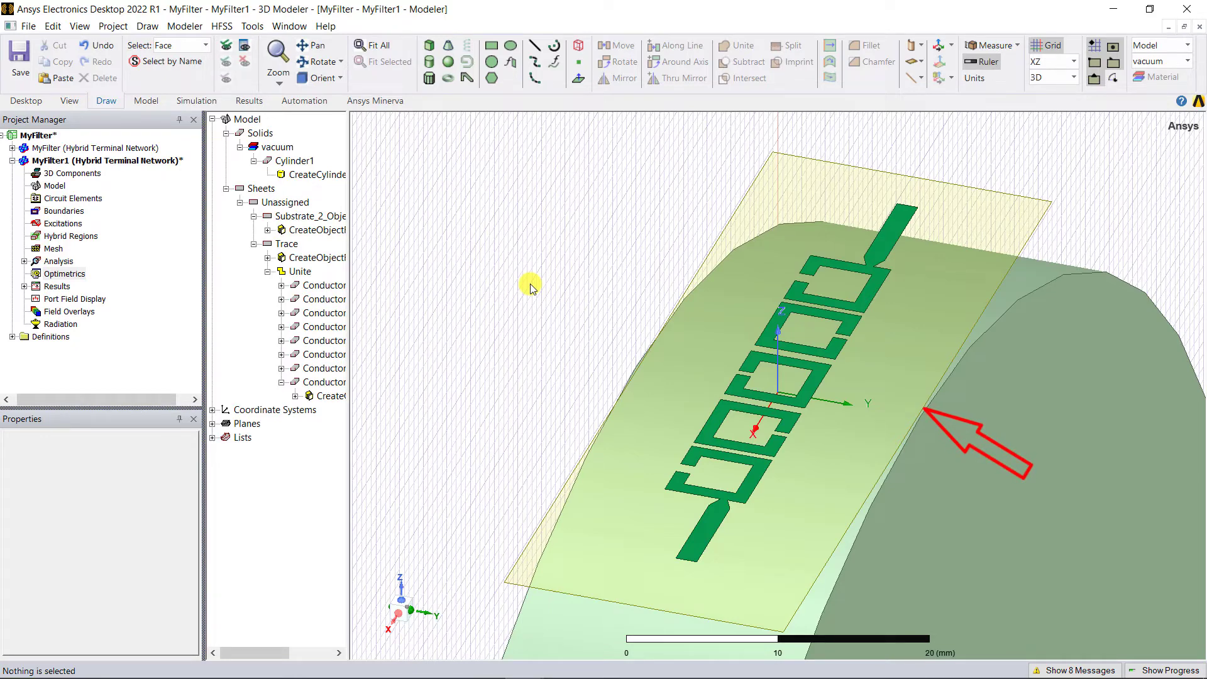
# - Fit all and confirm Cylinder1 has a 70 mm radius in its CreateCylinder parameters
pyautogui.hotkey('ctrl', 'd')
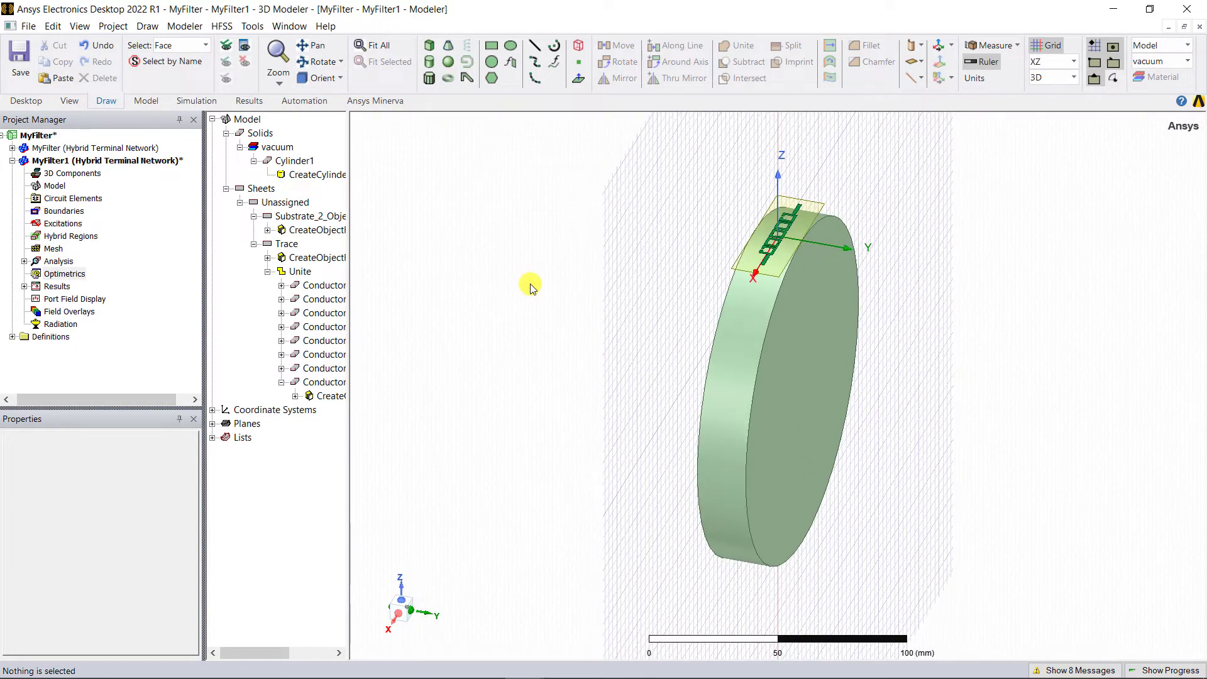
pyautogui.doubleClick(318, 174)
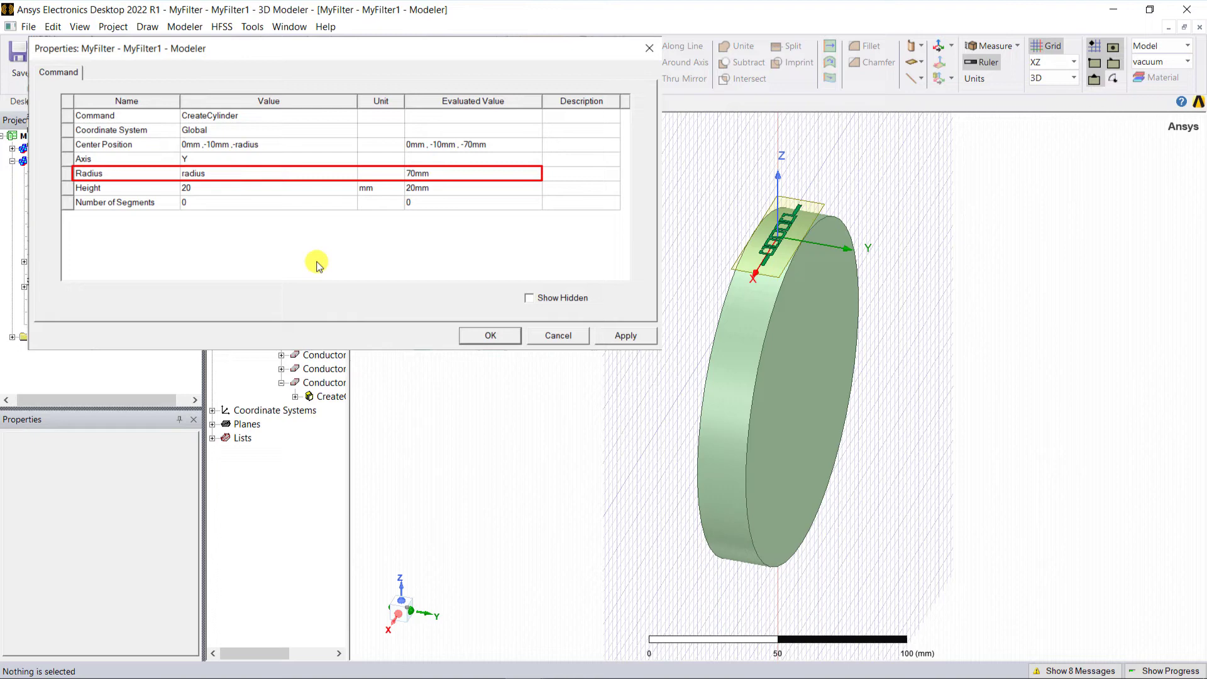
pyautogui.click(557, 335)
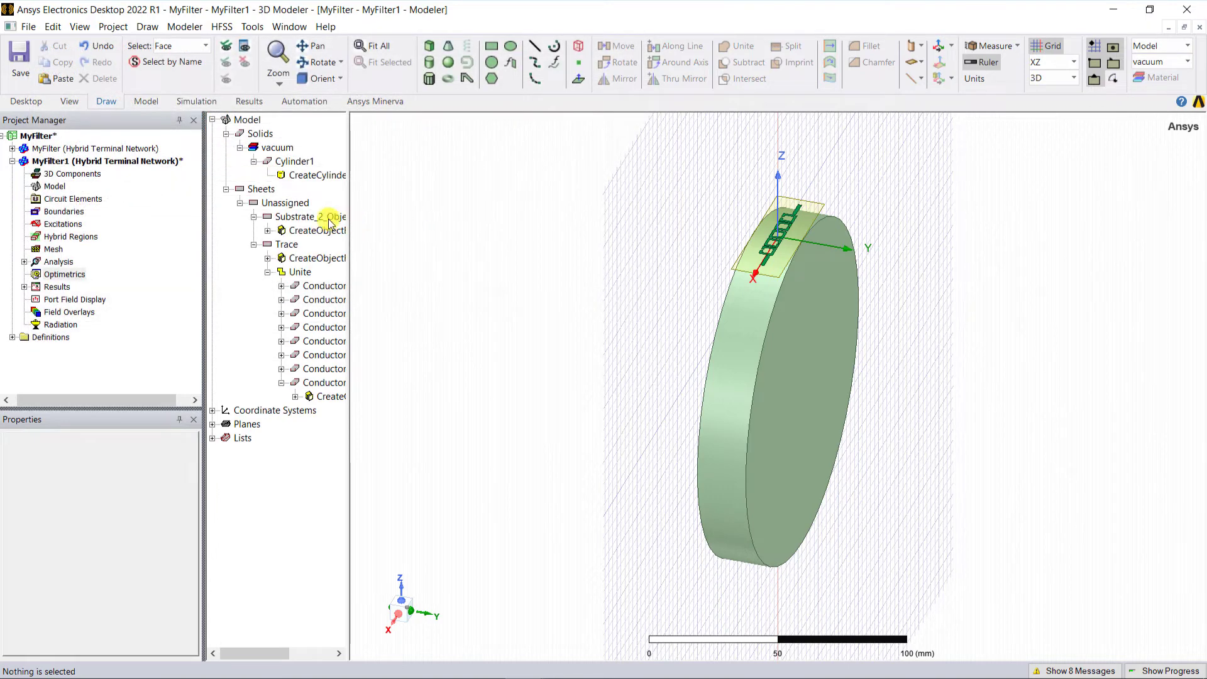
# - Wrap the substrate sheet around Cylinder1 with Wrap Sheet
pyautogui.click(327, 218)
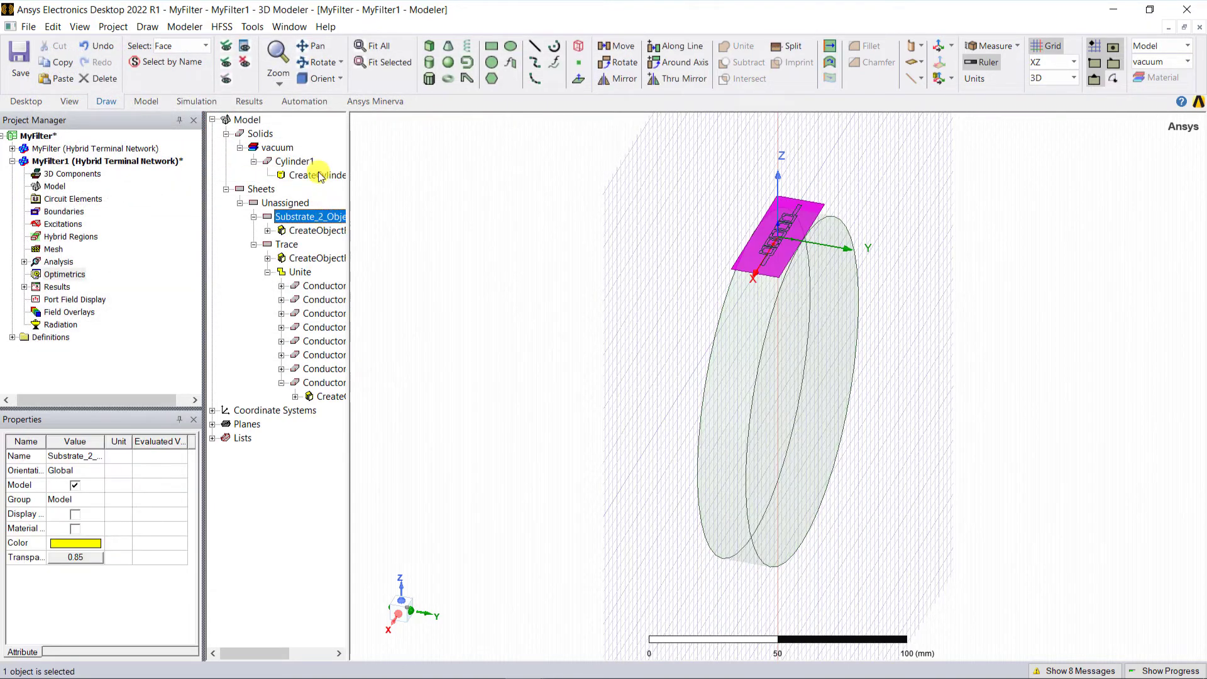
pyautogui.keyDown('ctrl'); pyautogui.click(294, 162); pyautogui.keyUp('ctrl')
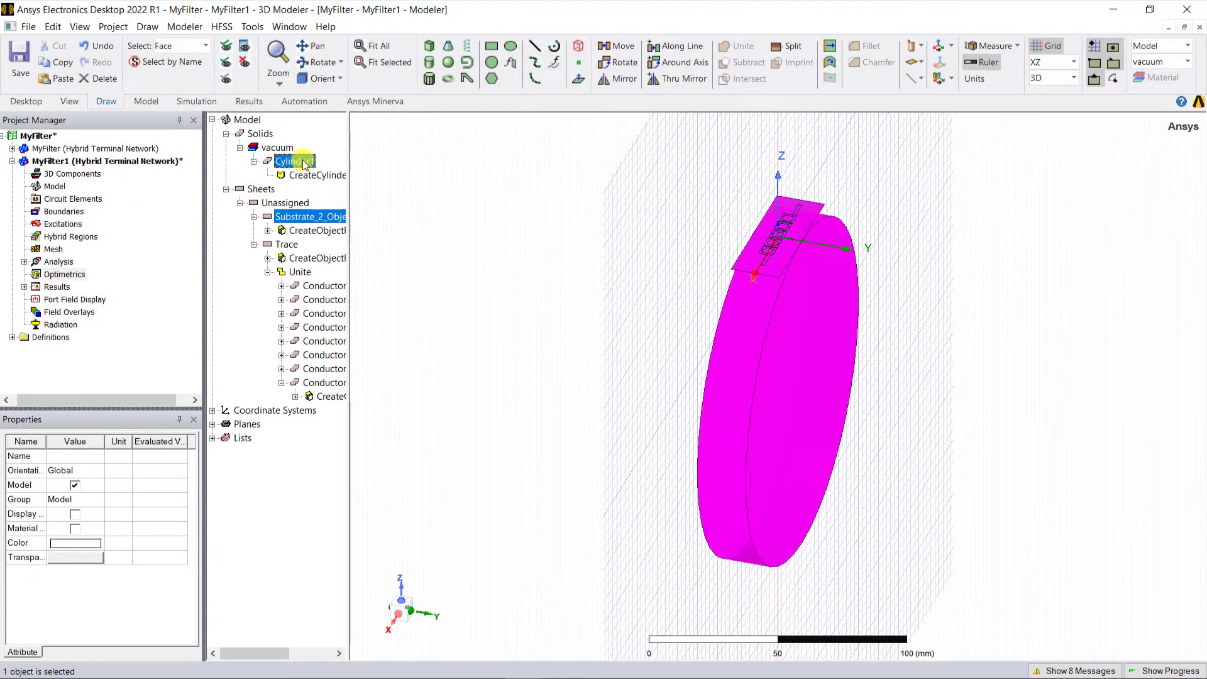
pyautogui.rightClick(579, 266)
pyautogui.moveTo(779, 379)
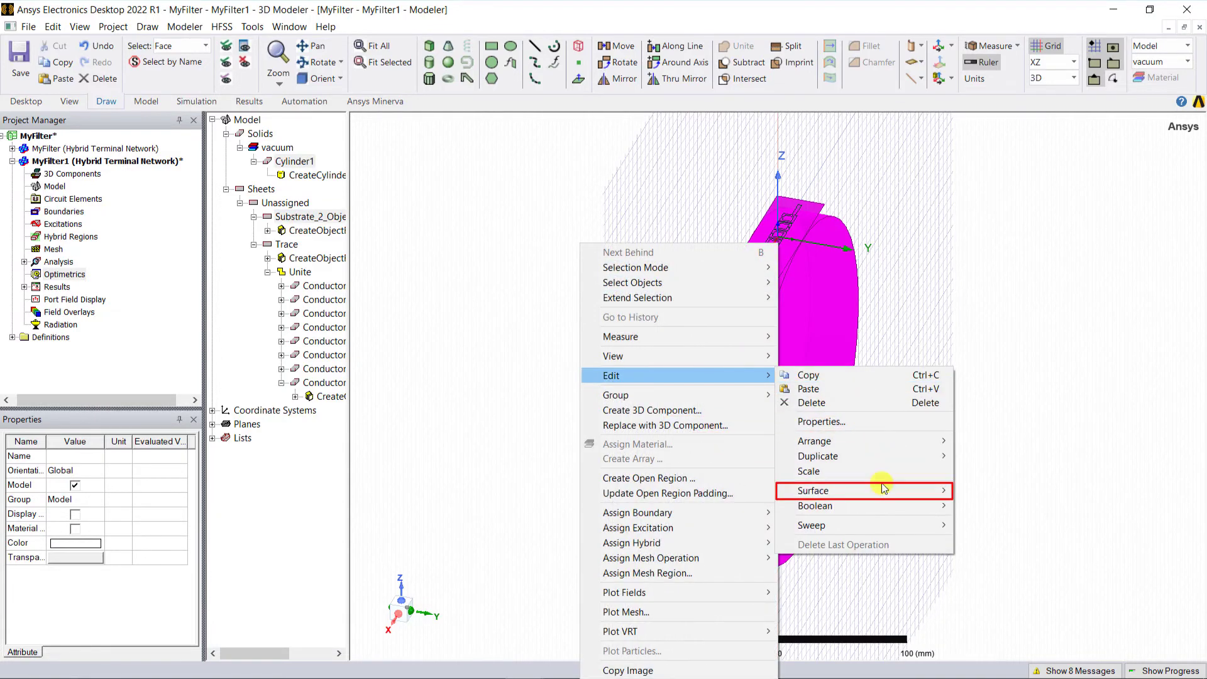
pyautogui.moveTo(885, 489)
pyautogui.click(982, 475)
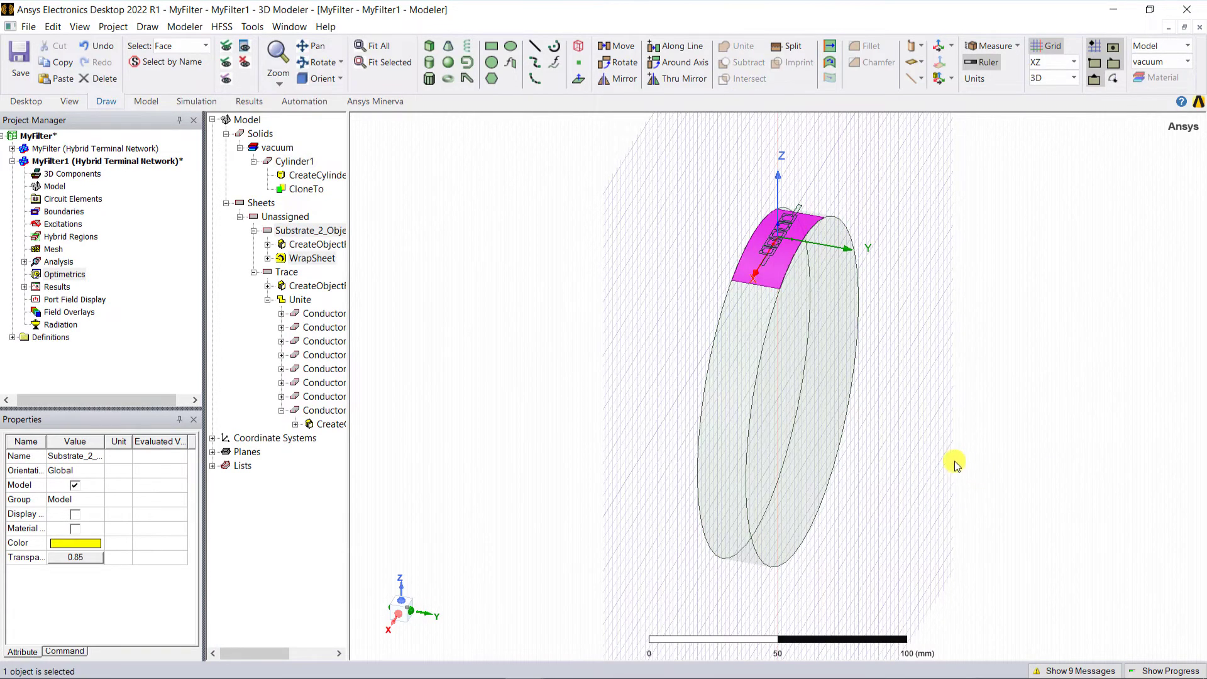
# - Start a Thicken Sheet on the wrapped substrate with 1 mm thickness
pyautogui.rightClick(746, 271)
pyautogui.moveTo(886, 378)
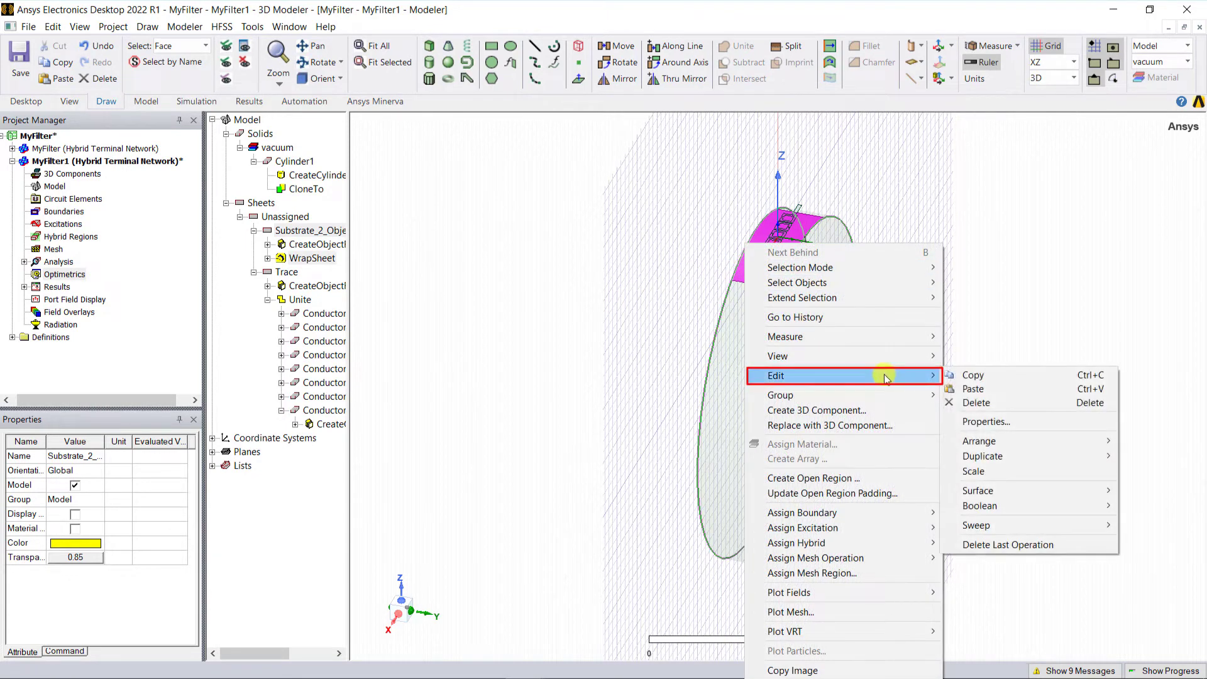
pyautogui.moveTo(950, 490)
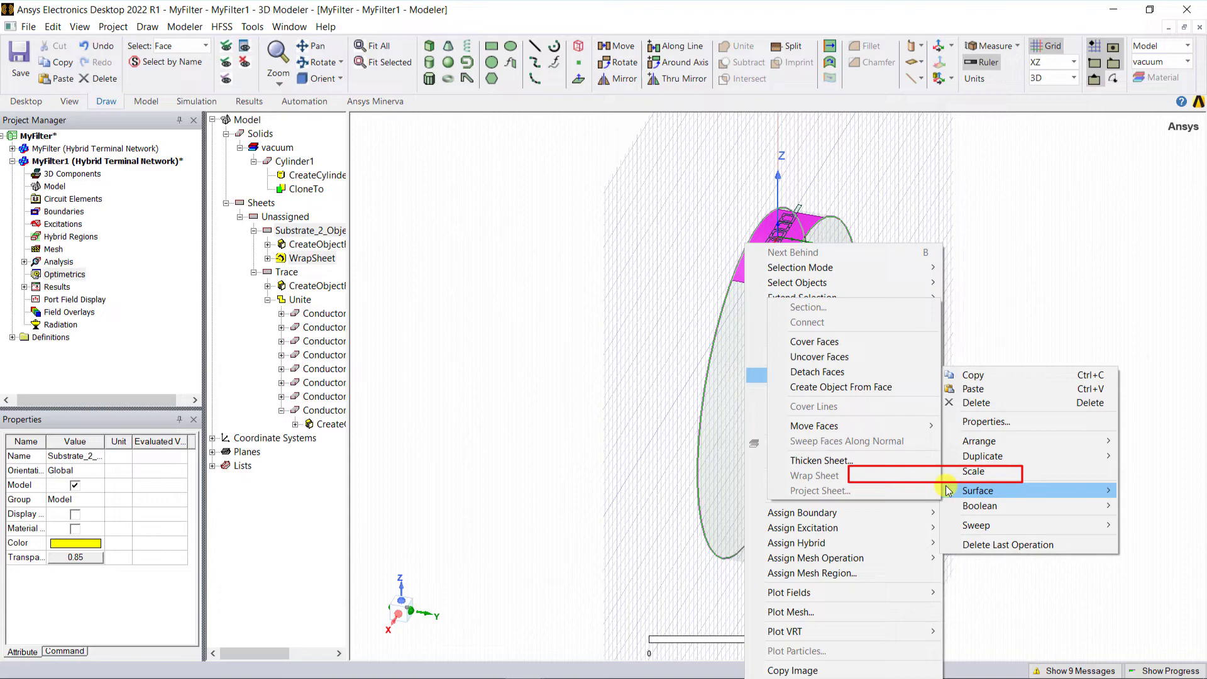
pyautogui.click(887, 461)
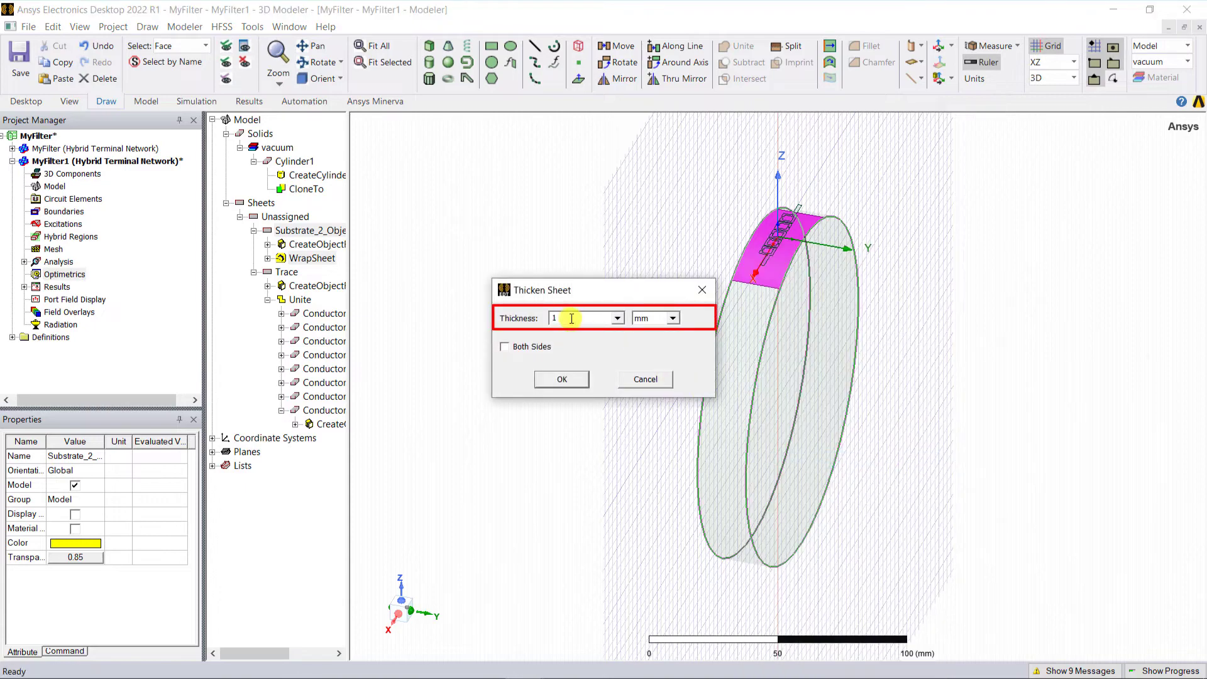
# - Thicken the wrapped substrate to 1 mm and wrap the Trace sheet onto it
pyautogui.click(573, 379)
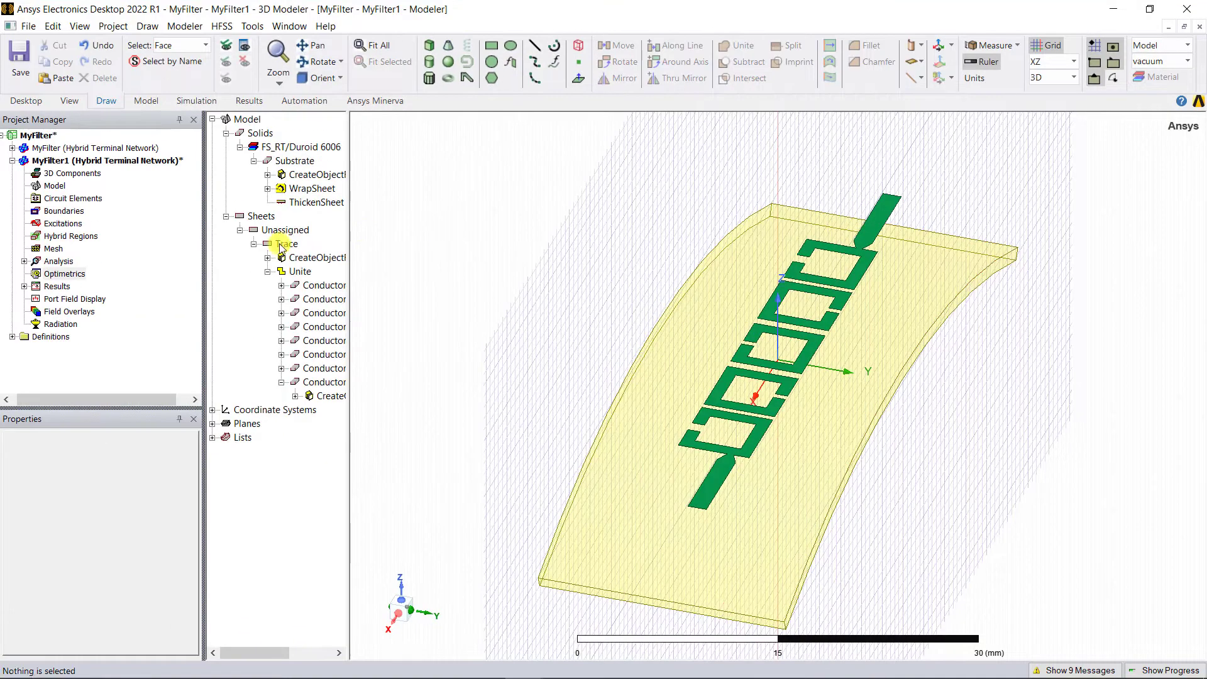
pyautogui.click(755, 351)
pyautogui.keyDown('ctrl'); pyautogui.click(654, 187); pyautogui.keyUp('ctrl')
pyautogui.rightClick(655, 188)
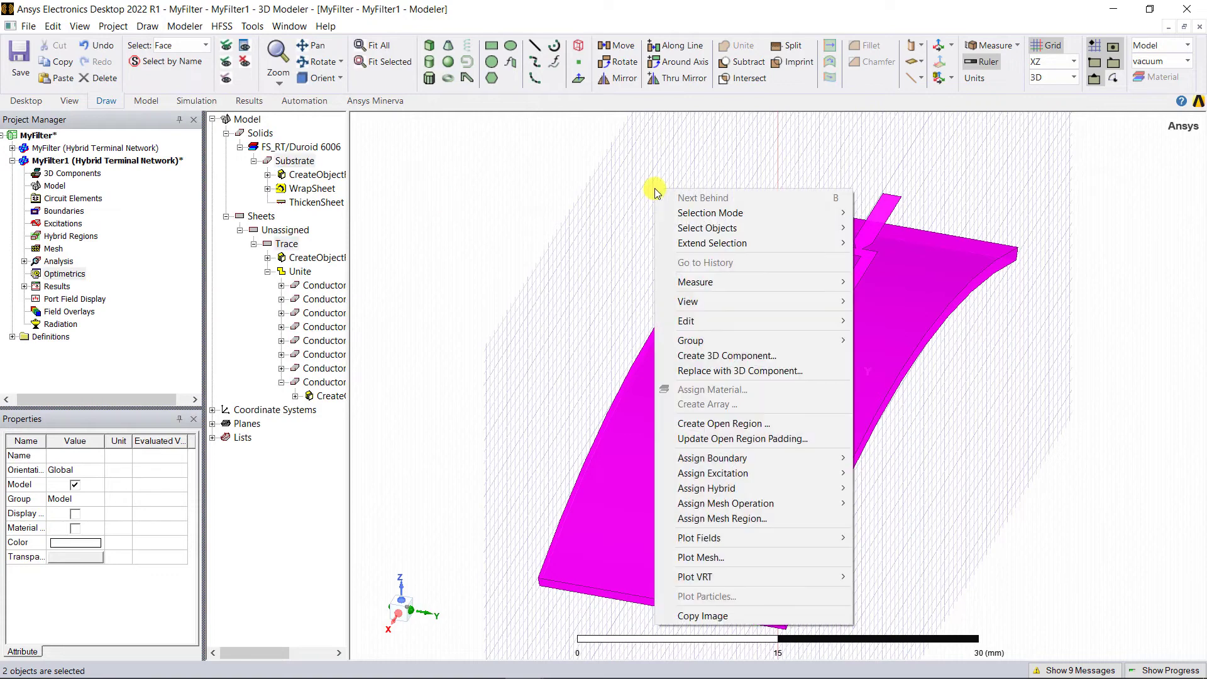
pyautogui.moveTo(799, 319)
pyautogui.moveTo(931, 436)
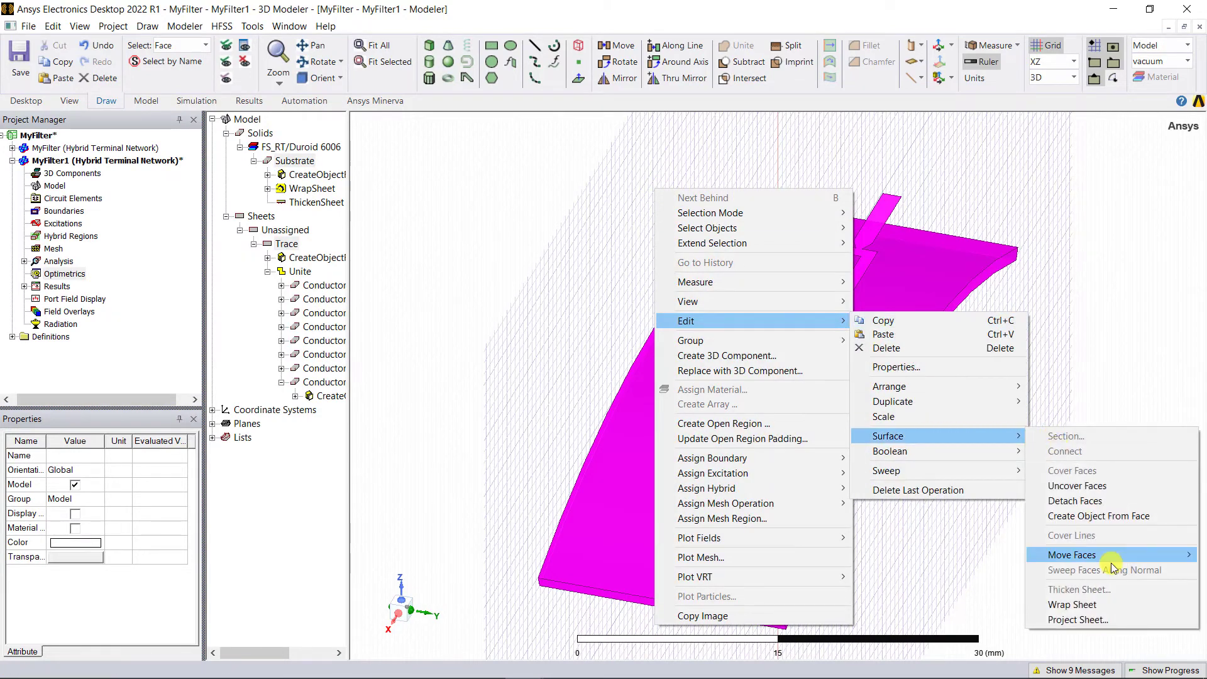
pyautogui.click(1125, 604)
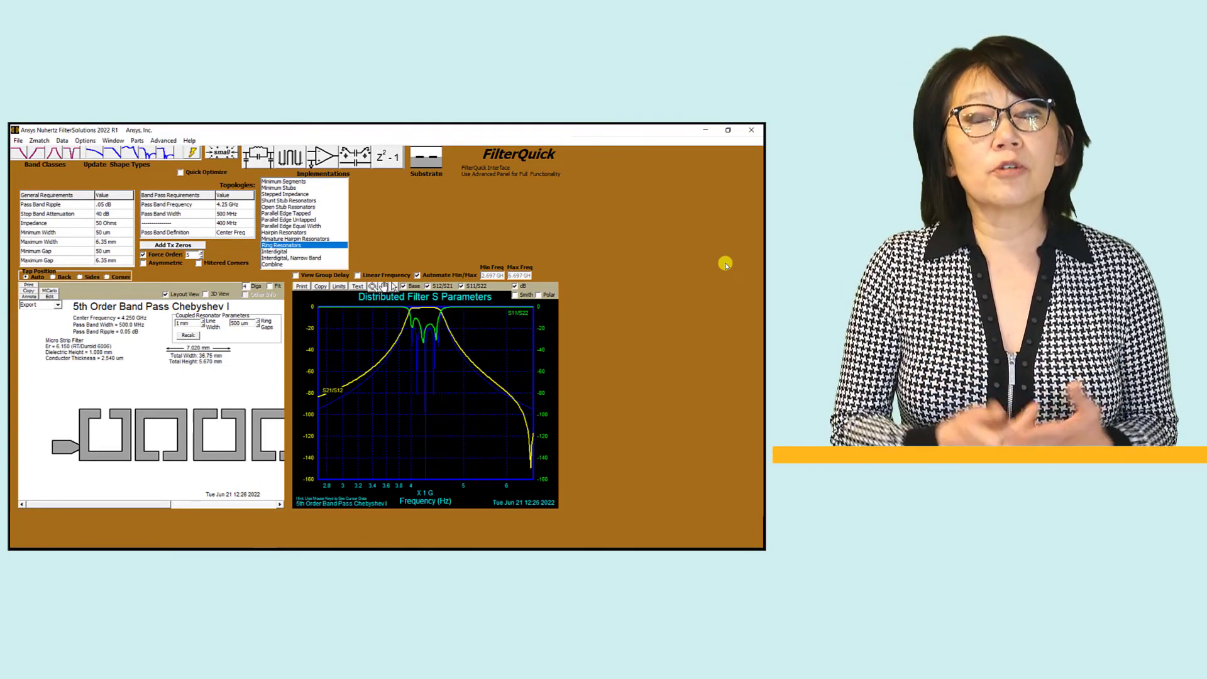
# - Export the ring-resonator filter layout to Ansys Electronics Desktop via the Ansys/HFSS export target
pyautogui.click(57, 304)
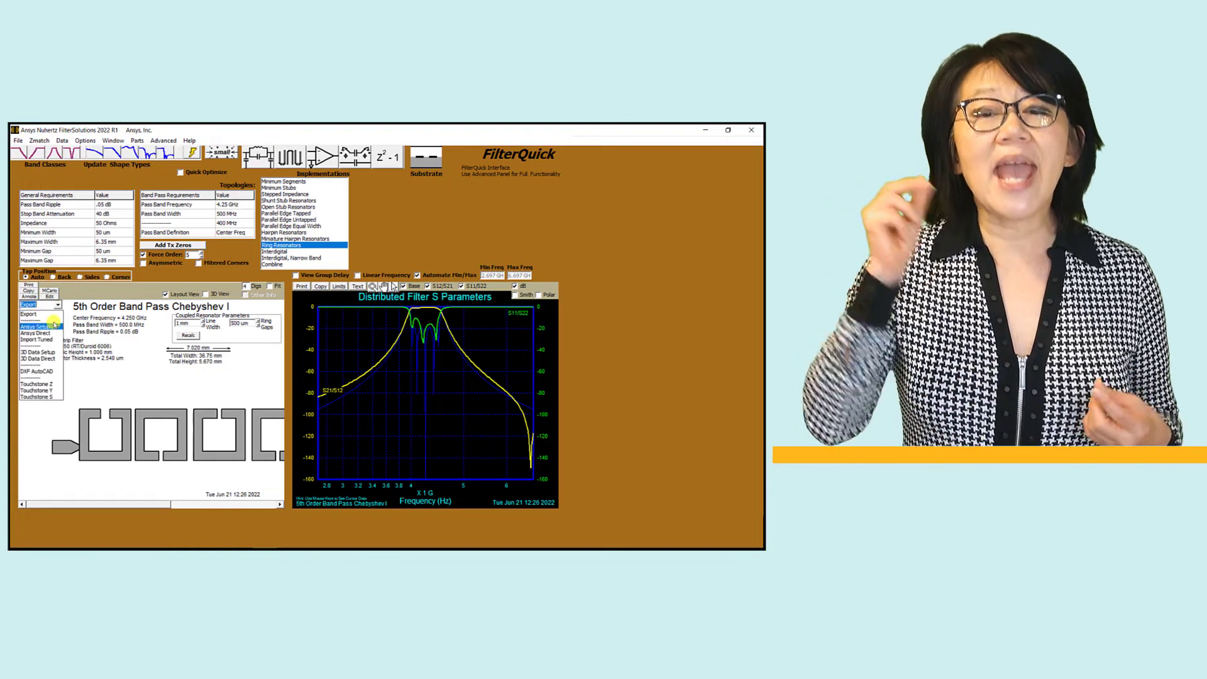
pyautogui.click(54, 331)
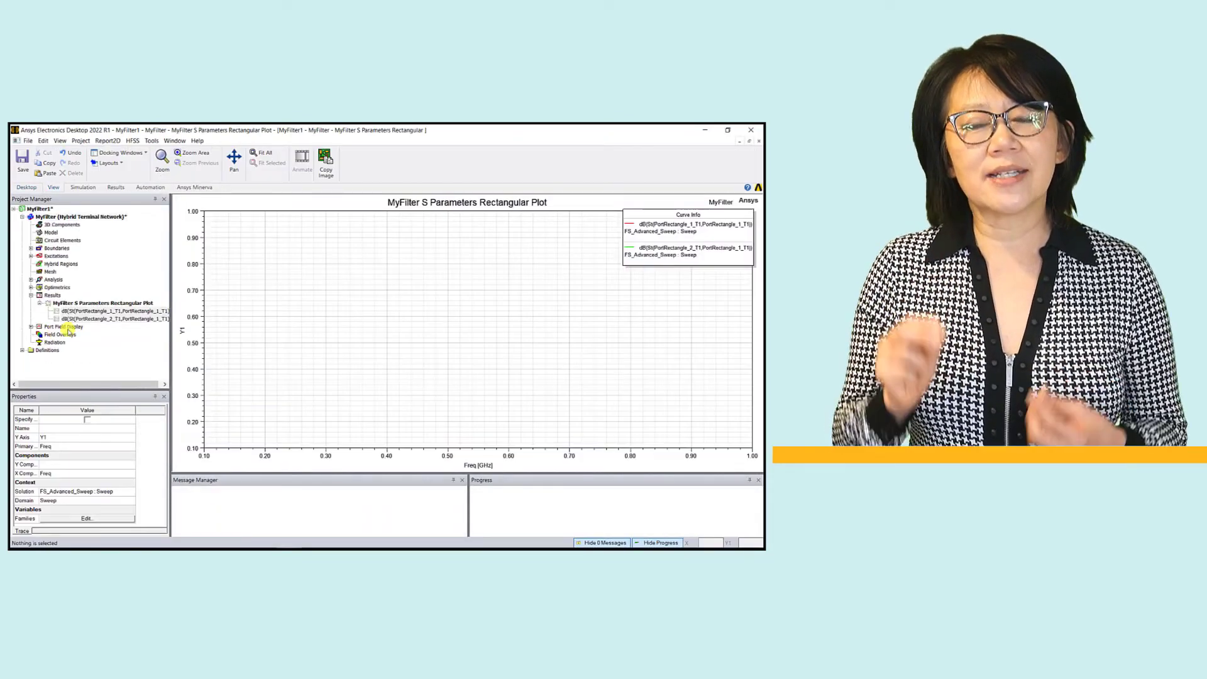